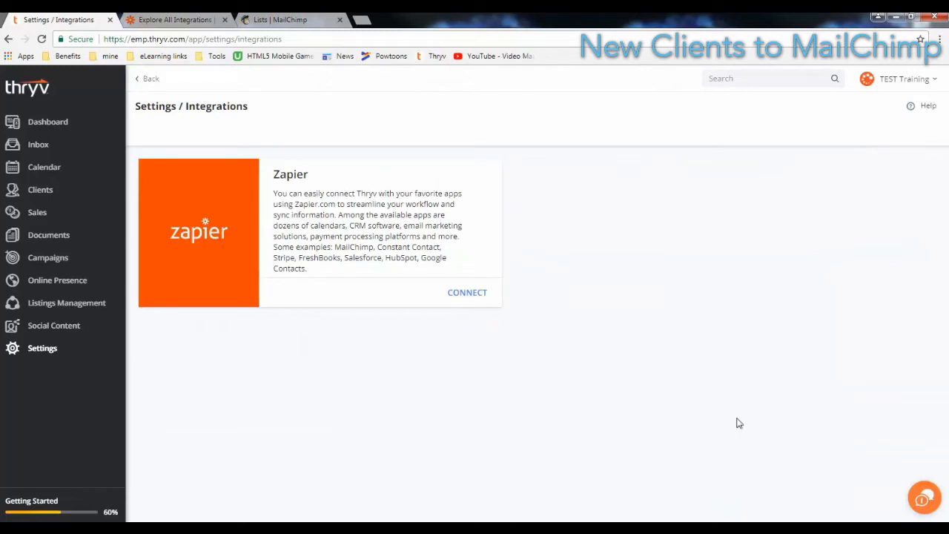
Copy Thryv's Zapier API token to the clipboard, close the dialog, and return to Zapier integrations
{"action": "left_click", "coordinate": [472, 299]}
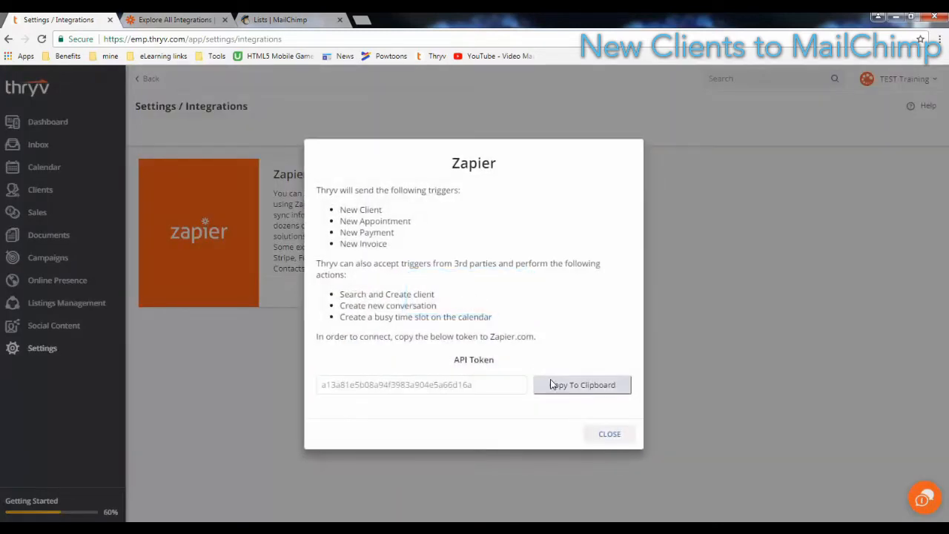
{"action": "left_click_drag", "start_coordinate": [496, 360], "coordinate": [451, 361]}
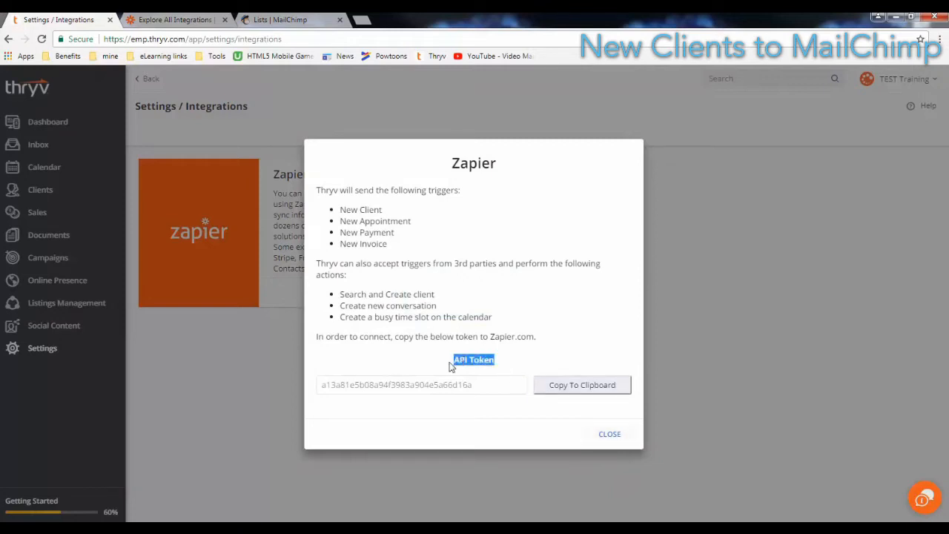
{"action": "left_click", "coordinate": [517, 365]}
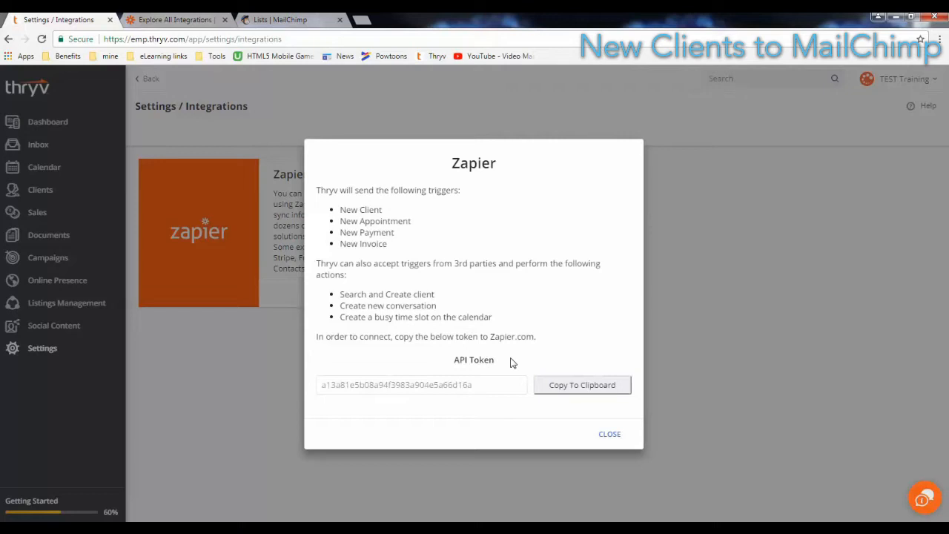
{"action": "left_click", "coordinate": [584, 386]}
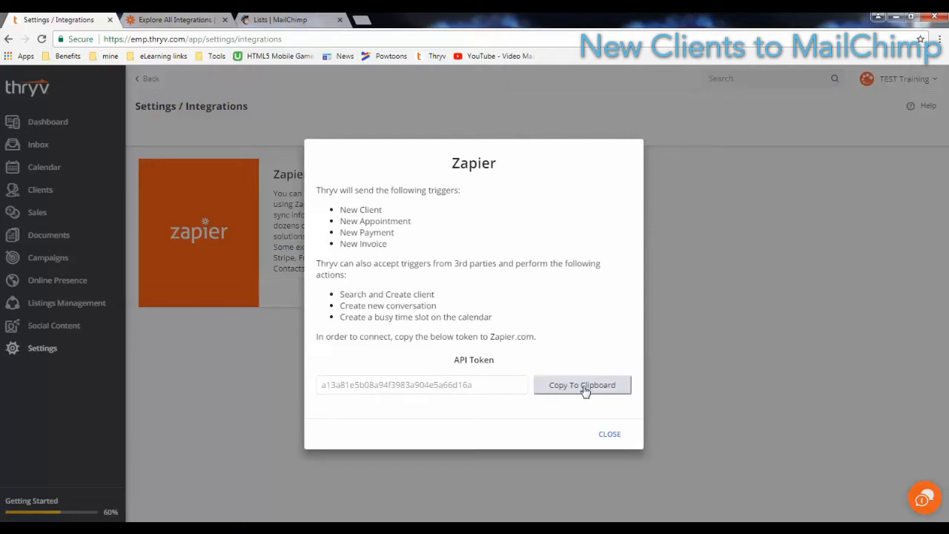
{"action": "left_click", "coordinate": [610, 435]}
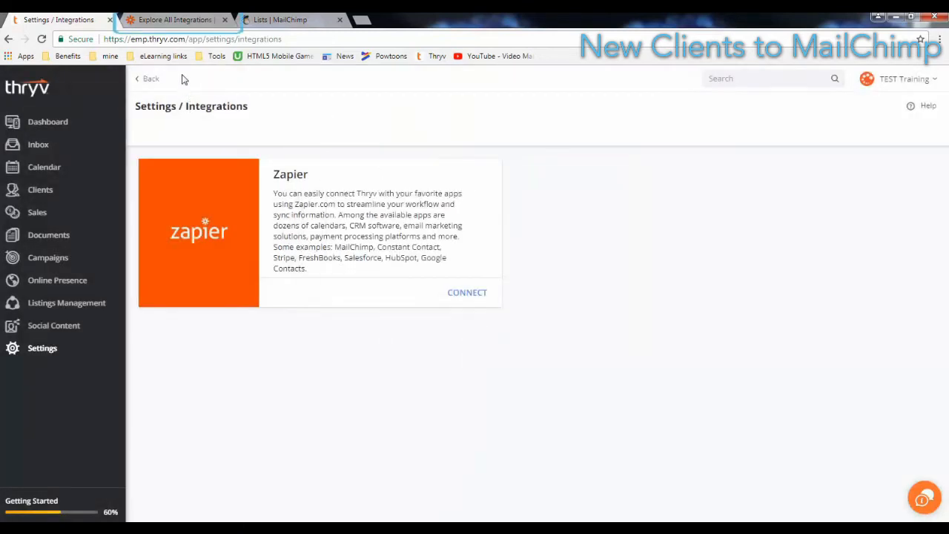
{"action": "left_click", "coordinate": [178, 20]}
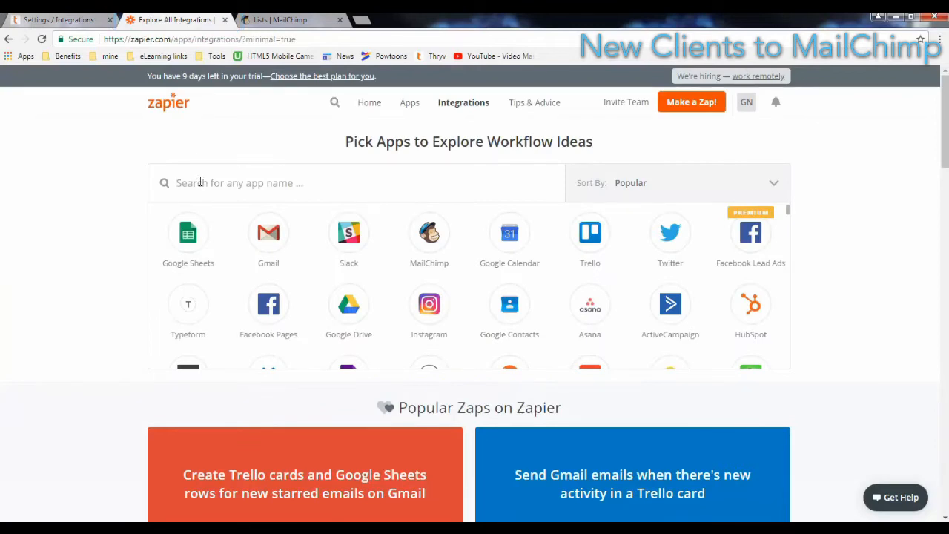
Search Zapier for 'thryv' and open the Thryv app page
{"action": "type", "text": "thryv"}
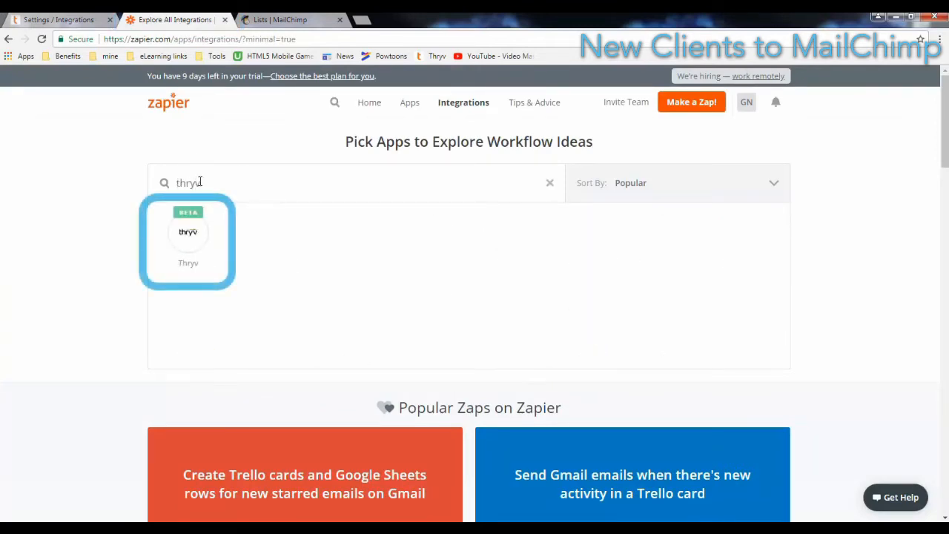
{"action": "left_click", "coordinate": [179, 242]}
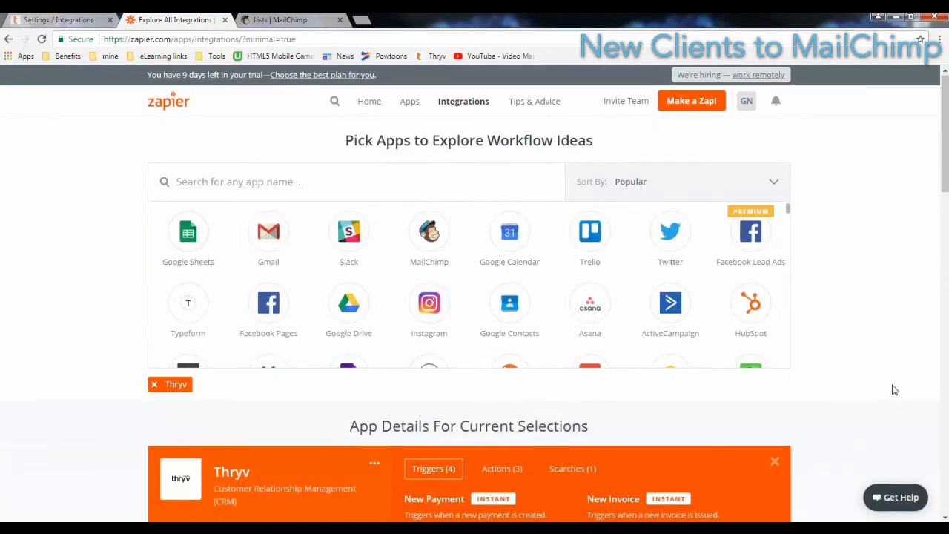
{"action": "scroll", "coordinate": [892, 384], "scroll_direction": "down", "scroll_amount": 1}
{"action": "scroll", "coordinate": [892, 384], "scroll_direction": "down", "scroll_amount": 1}
{"action": "scroll", "coordinate": [889, 378], "scroll_direction": "down", "scroll_amount": 1}
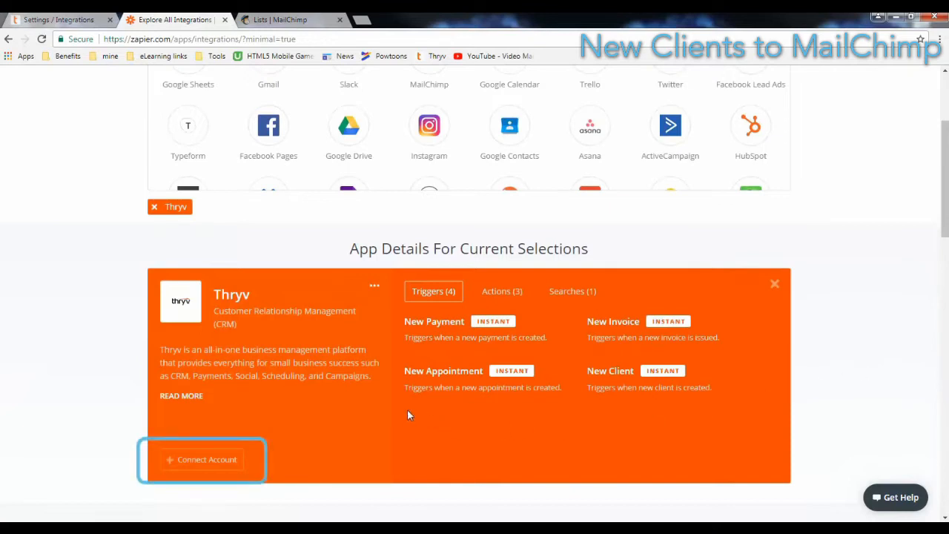
Connect the Thryv account by pasting the copied API token and authorizing it
{"action": "left_click", "coordinate": [224, 466]}
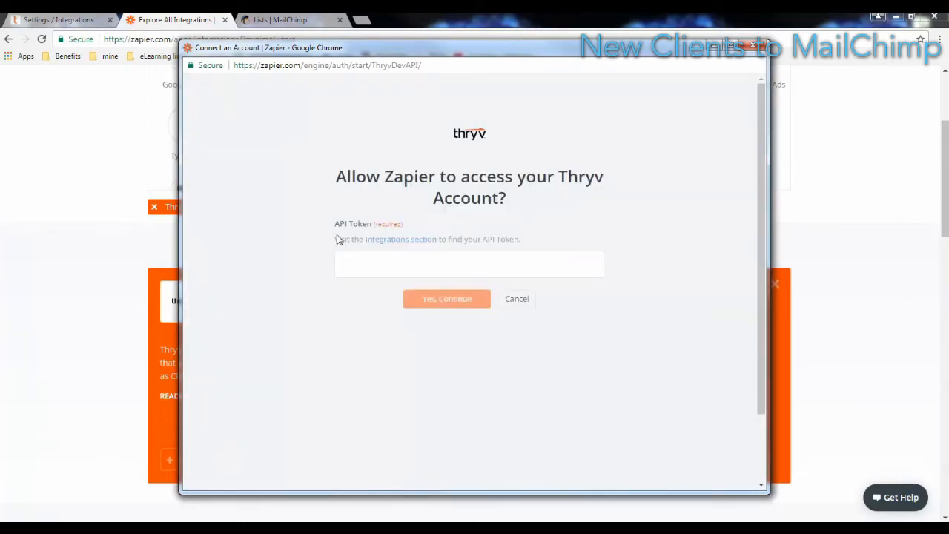
{"action": "right_click", "coordinate": [357, 267]}
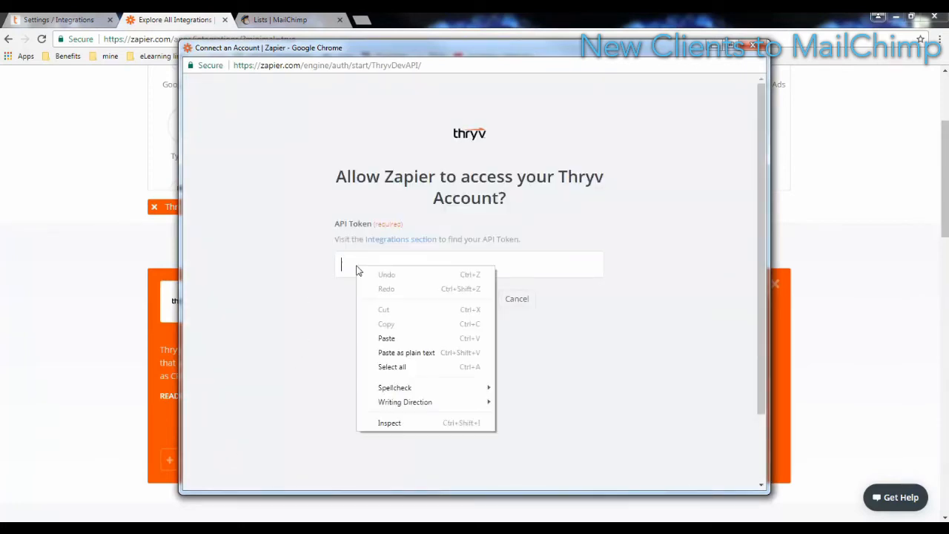
{"action": "left_click", "coordinate": [388, 338]}
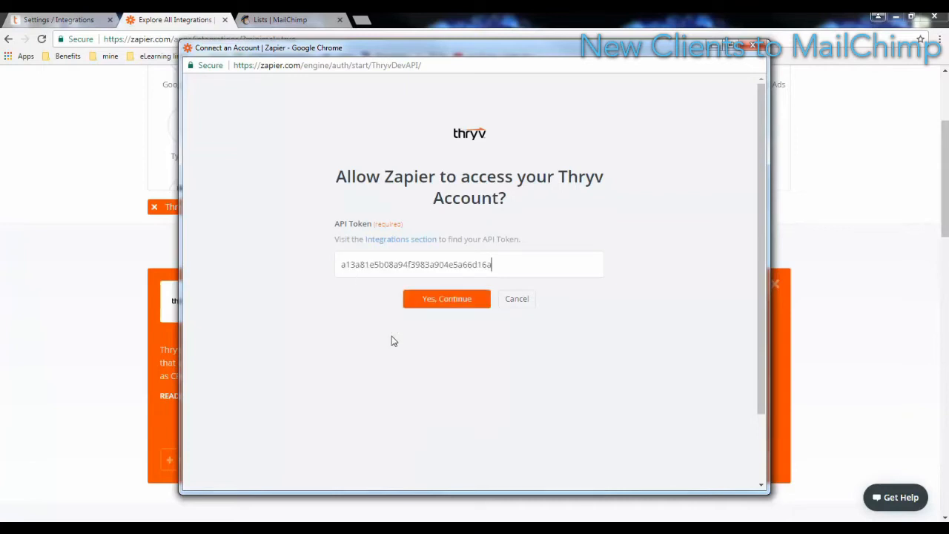
{"action": "left_click", "coordinate": [466, 306]}
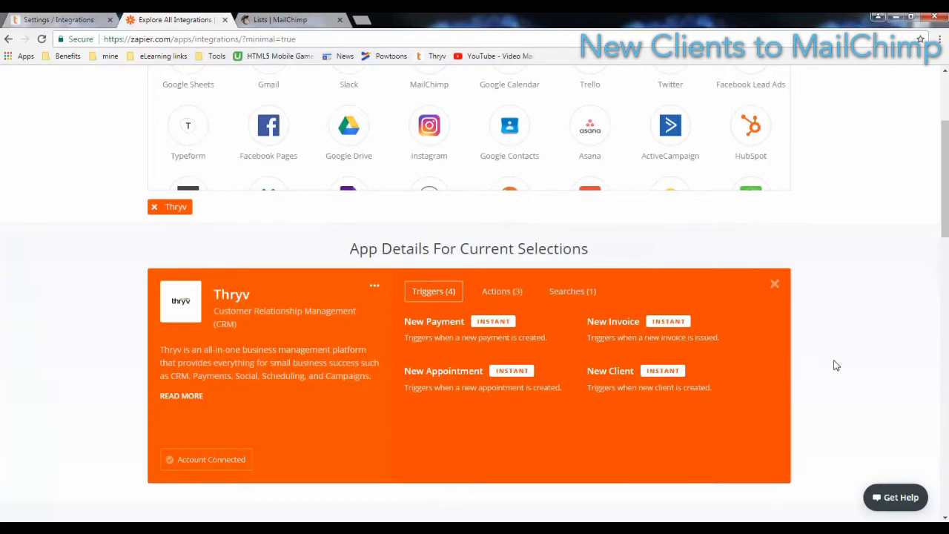
{"action": "scroll", "coordinate": [832, 364], "scroll_direction": "up", "scroll_amount": 3}
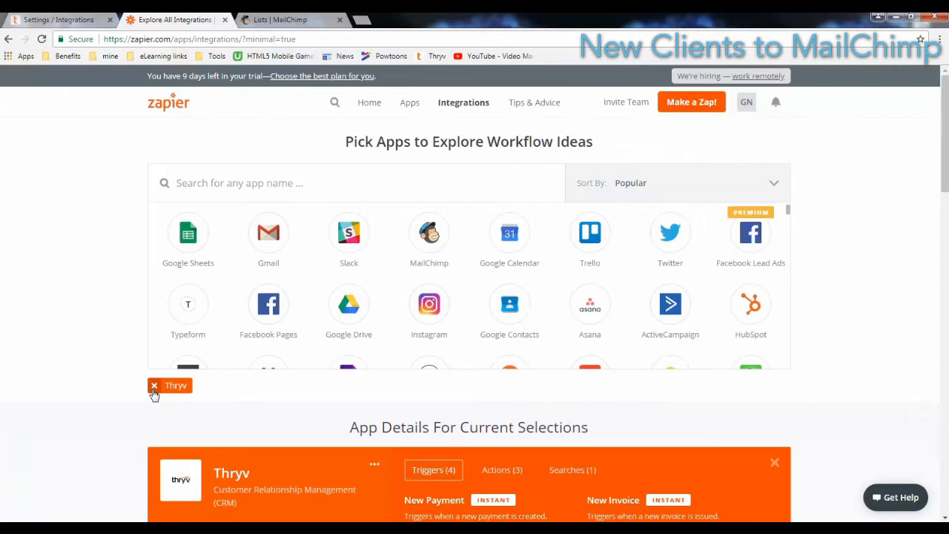
Swap Thryv for MailChimp in the app selection and connect a MailChimp account by signing in
{"action": "left_click", "coordinate": [156, 390]}
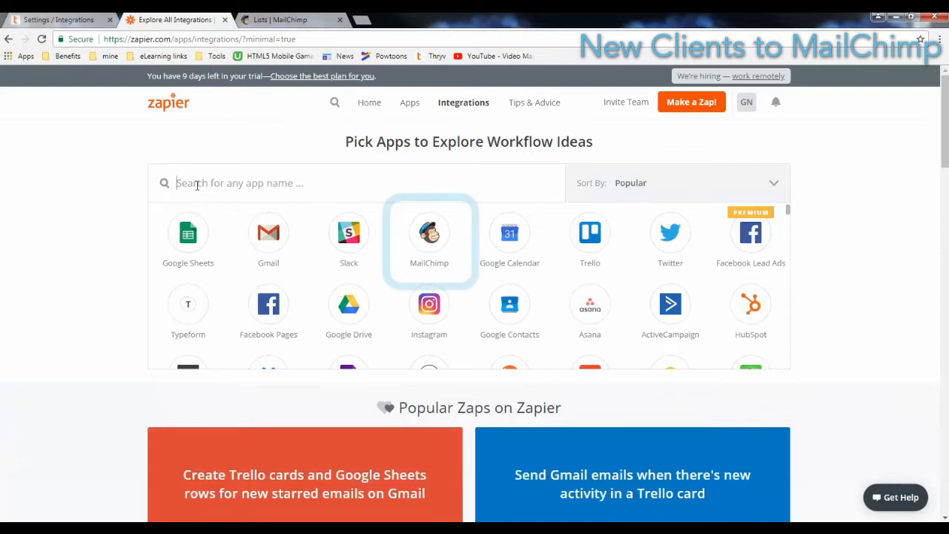
{"action": "left_click", "coordinate": [428, 235]}
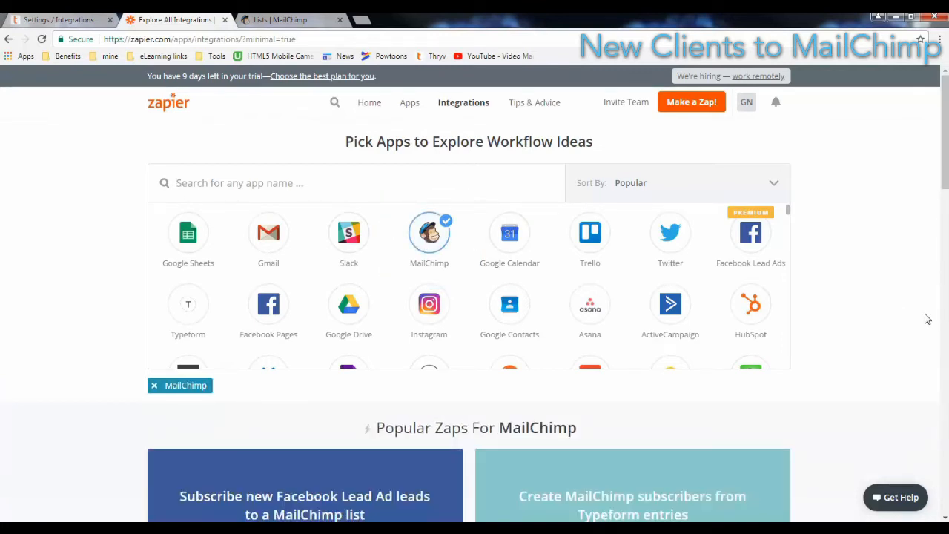
{"action": "scroll", "coordinate": [817, 363], "scroll_direction": "down", "scroll_amount": 5}
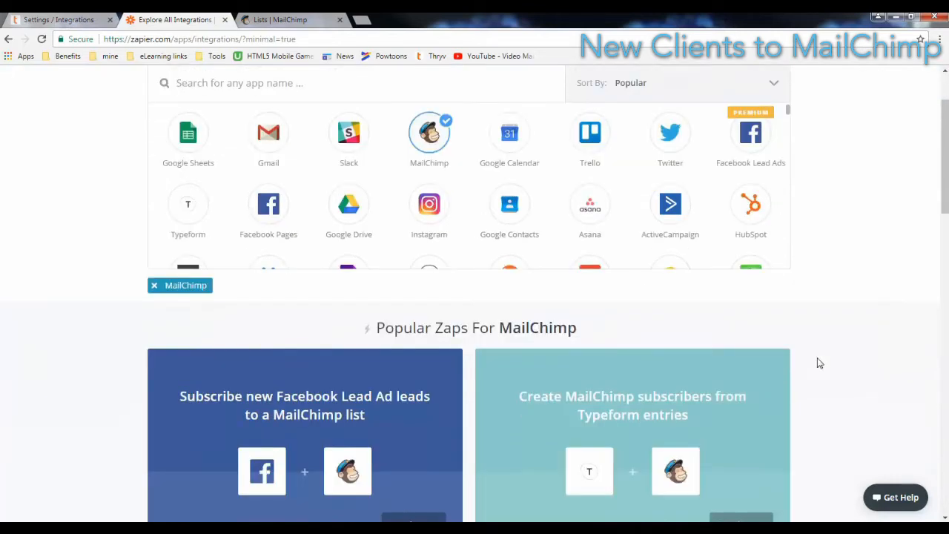
{"action": "scroll", "coordinate": [818, 363], "scroll_direction": "down", "scroll_amount": 9}
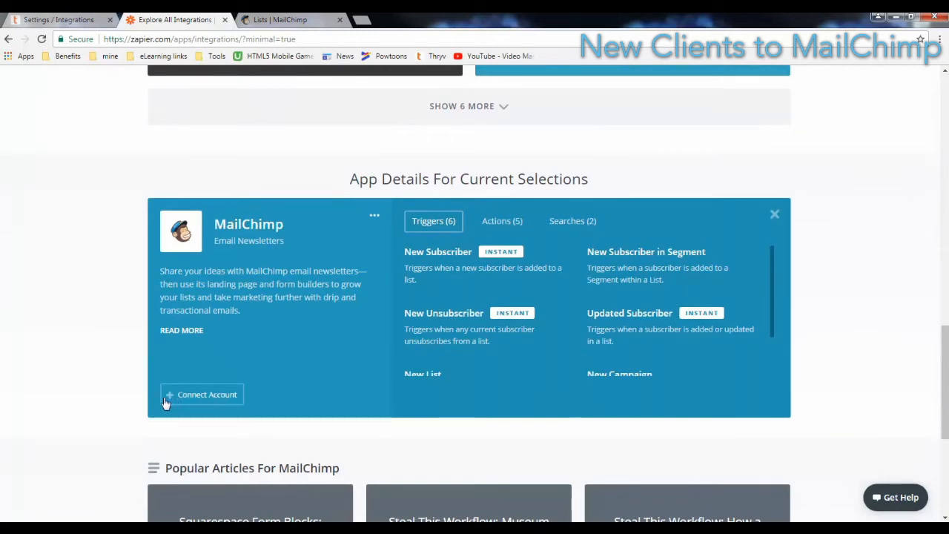
{"action": "left_click", "coordinate": [207, 395]}
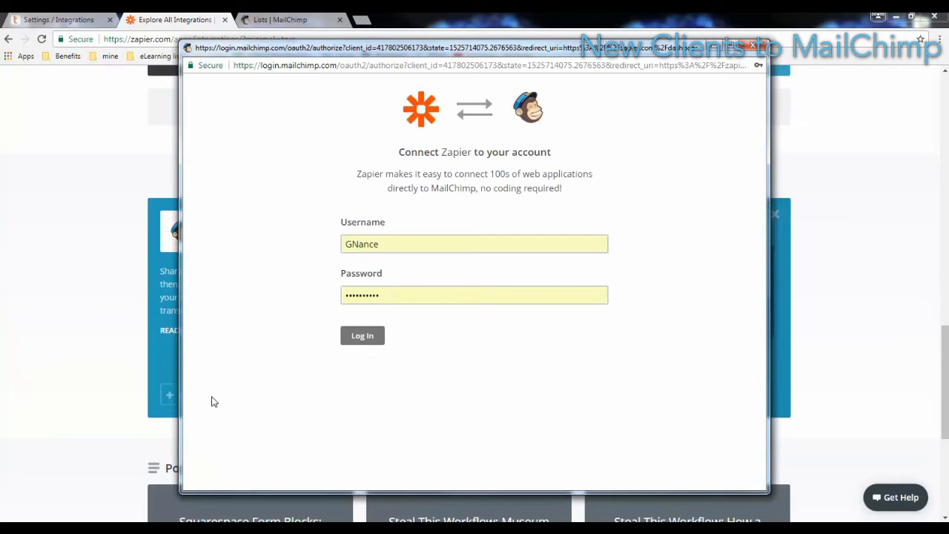
{"action": "left_click", "coordinate": [361, 336]}
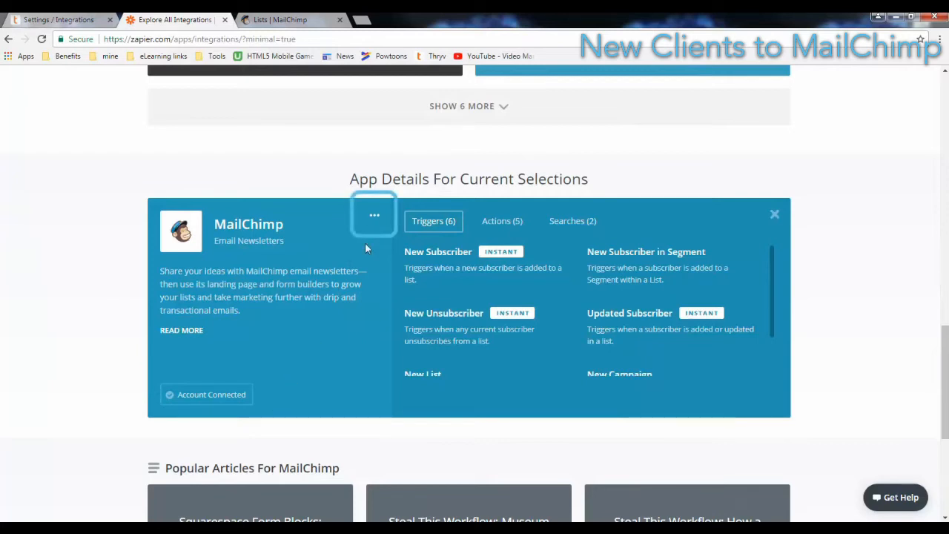
Make a new zap from the MailChimp app menu with Thryv as the trigger app
{"action": "left_click", "coordinate": [375, 219]}
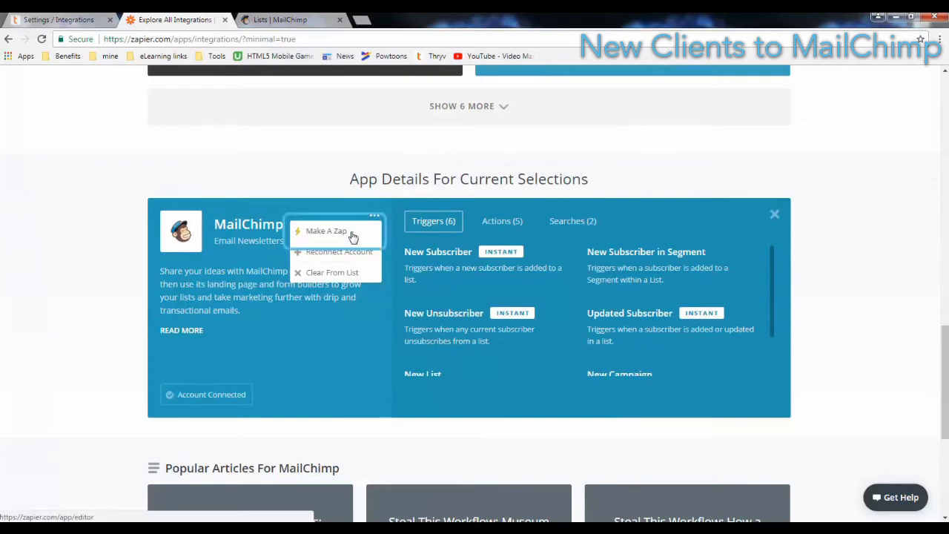
{"action": "left_click", "coordinate": [352, 232]}
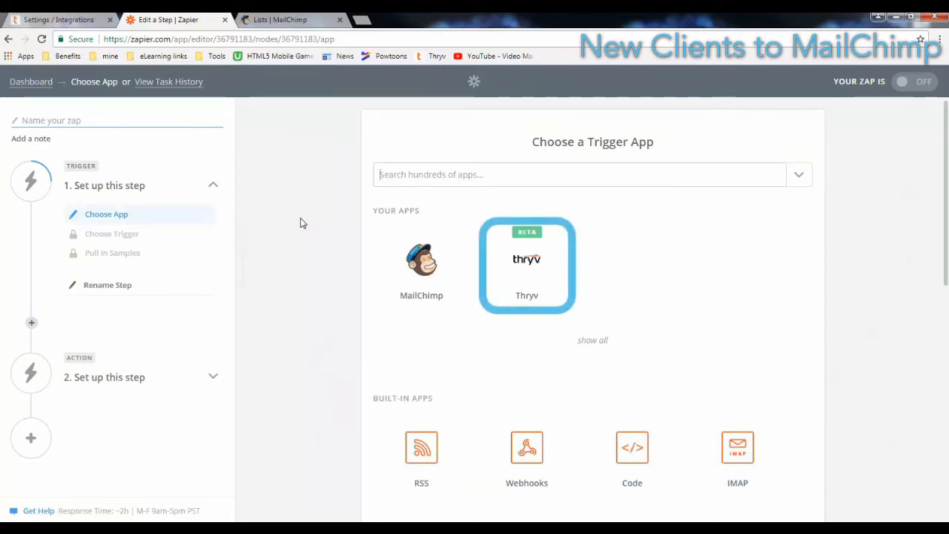
{"action": "left_click", "coordinate": [528, 277]}
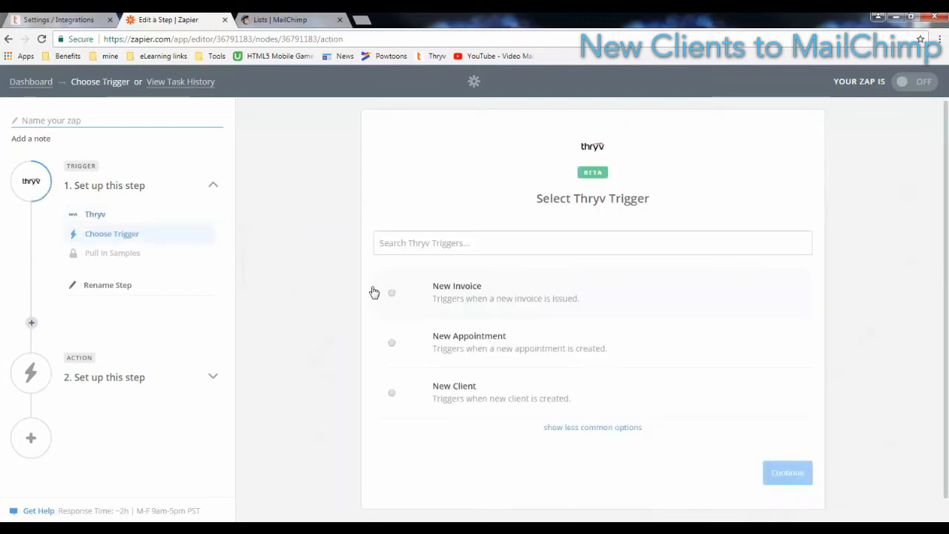
Use New Client as the Thryv trigger, linked to the original 'Thryv' account
{"action": "left_click", "coordinate": [392, 395]}
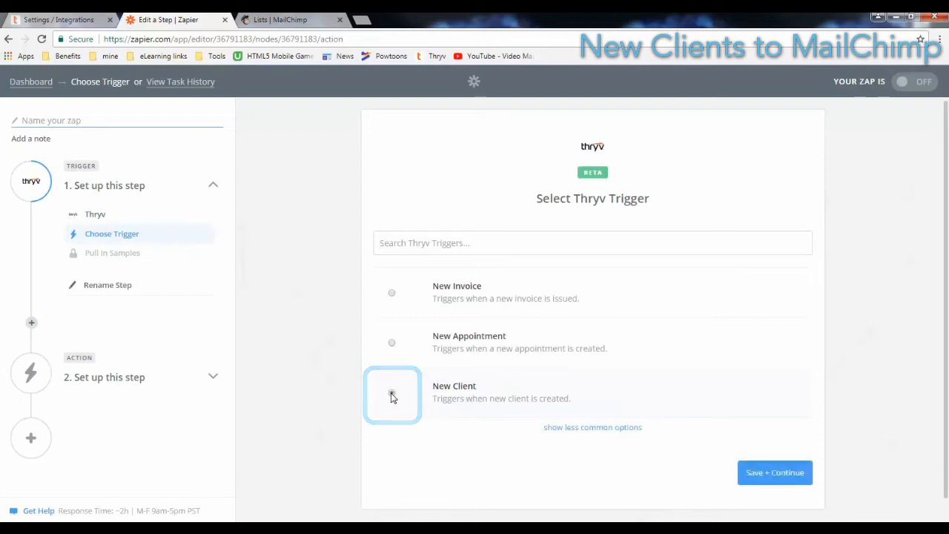
{"action": "left_click", "coordinate": [778, 477]}
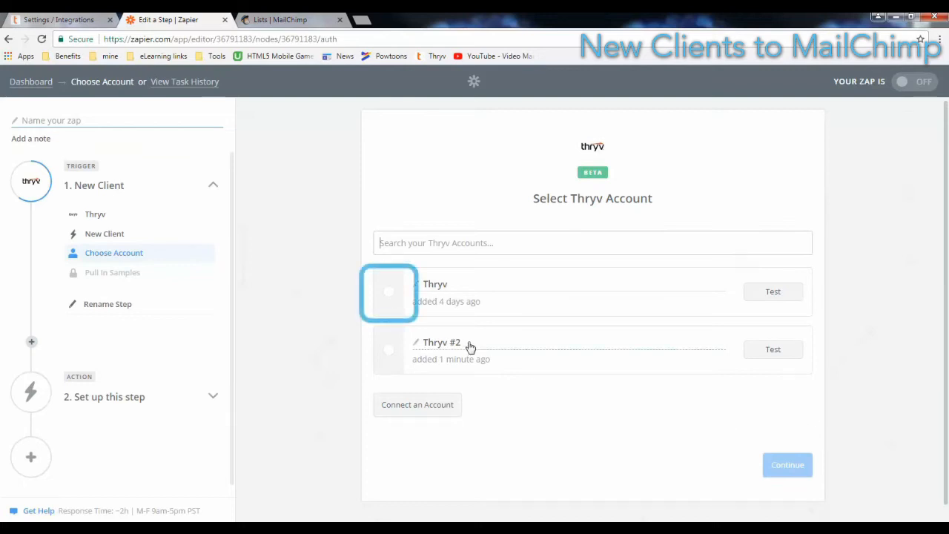
{"action": "left_click", "coordinate": [386, 294]}
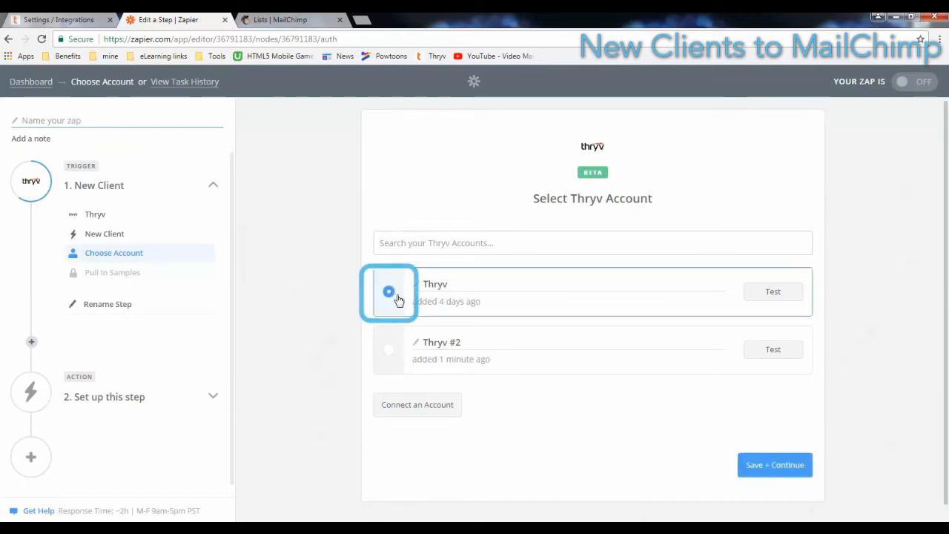
{"action": "left_click", "coordinate": [776, 467]}
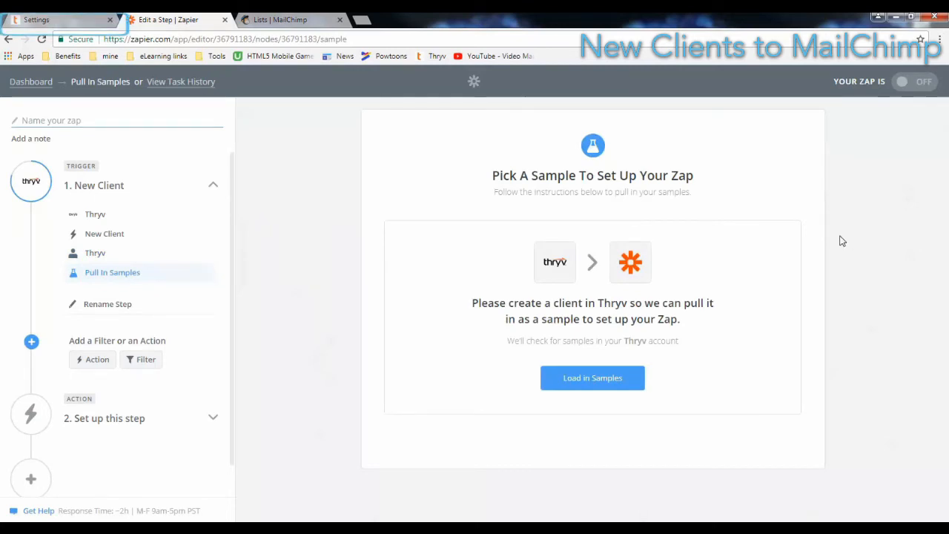
Start a new client in Thryv's Clients list and enter the client's email address
{"action": "left_click", "coordinate": [71, 21]}
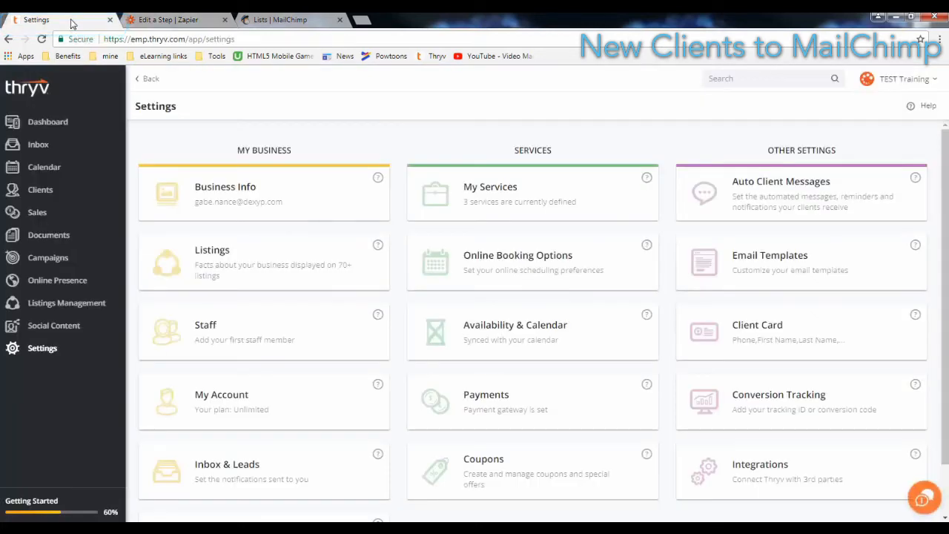
{"action": "left_click", "coordinate": [49, 191]}
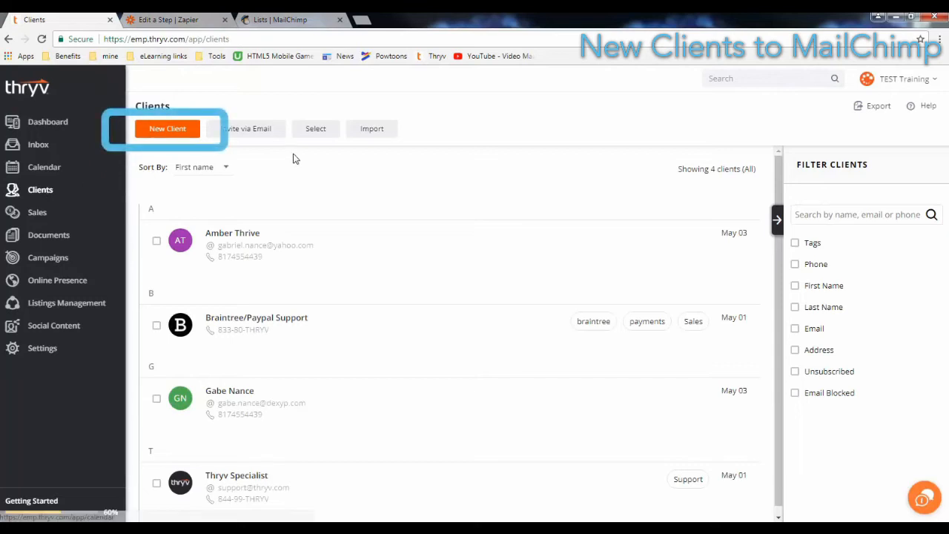
{"action": "left_click", "coordinate": [184, 133]}
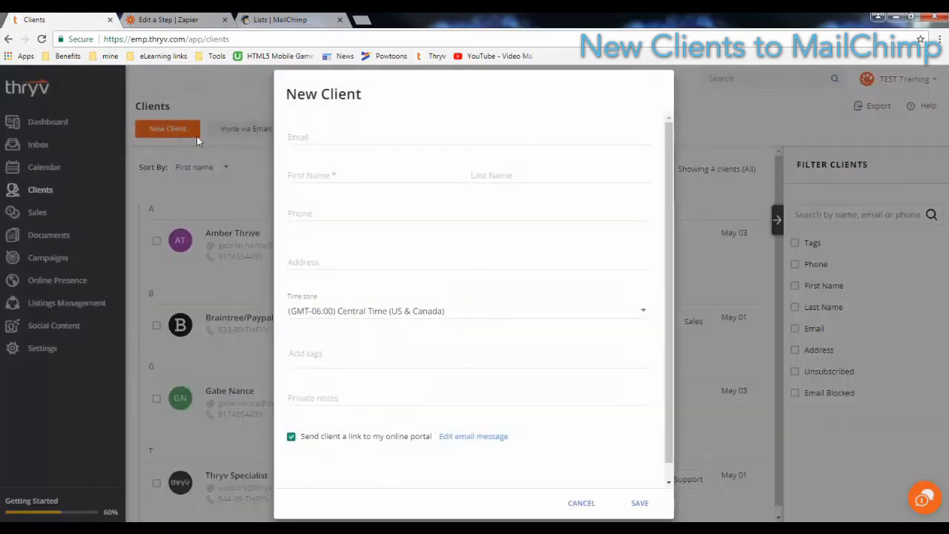
{"action": "left_click", "coordinate": [335, 141]}
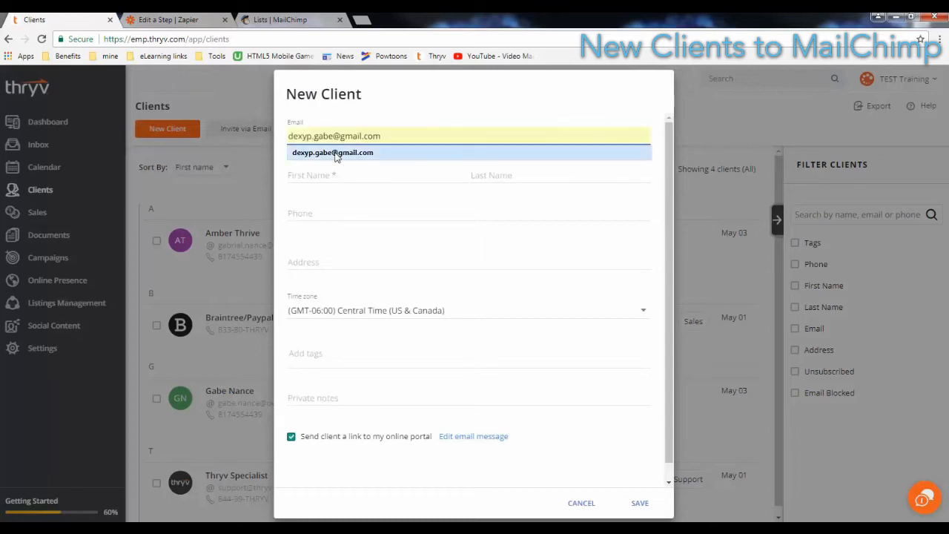
{"action": "left_click", "coordinate": [336, 154]}
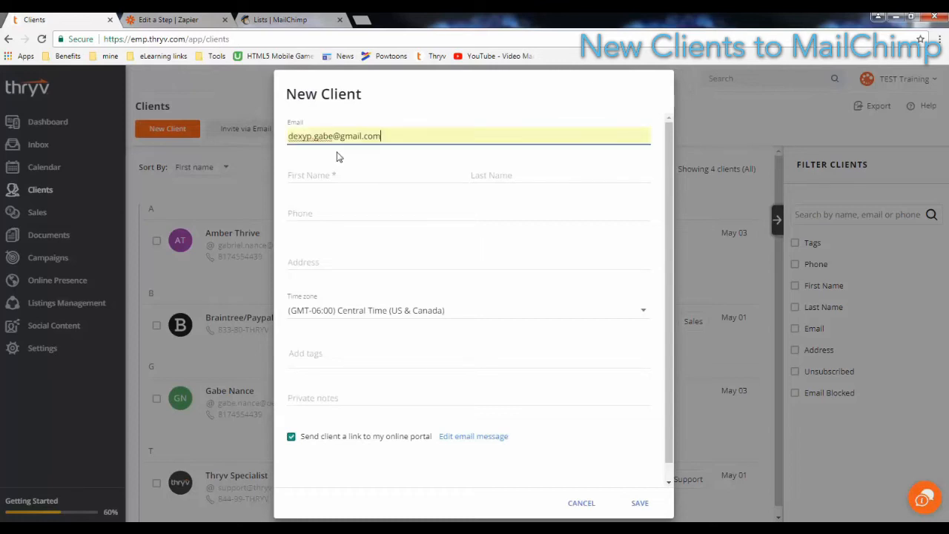
Name the client Chimp Test, add the phone number, and save the client
{"action": "left_click", "coordinate": [329, 175]}
{"action": "type", "text": "Chimp"}
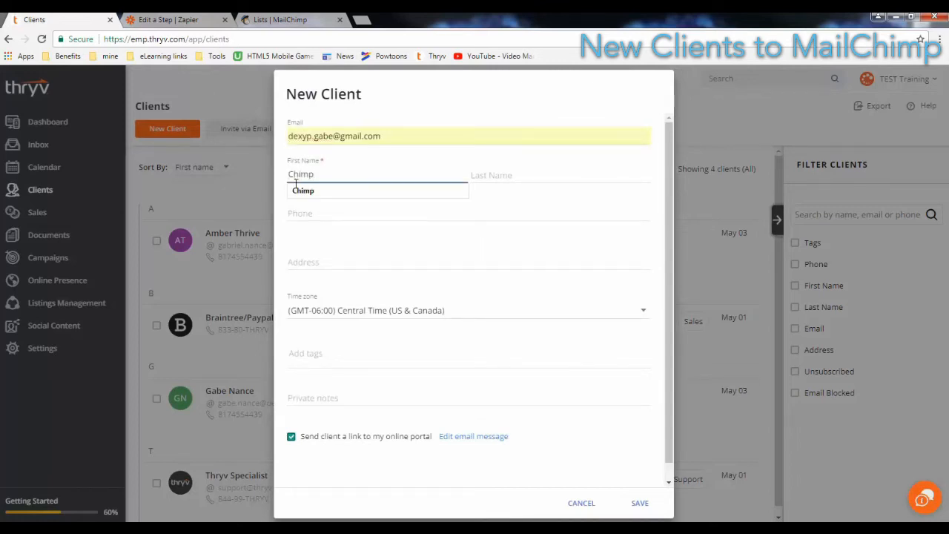
{"action": "left_click", "coordinate": [298, 190]}
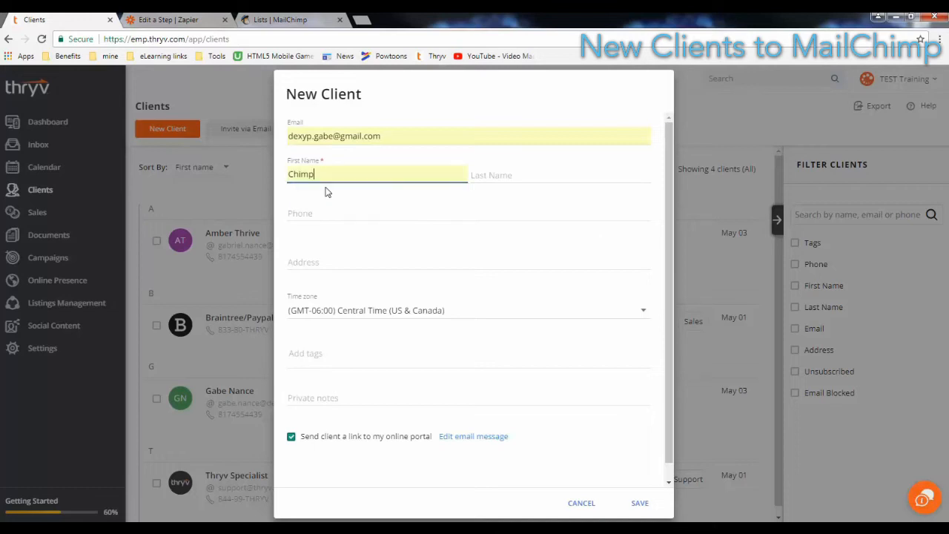
{"action": "left_click", "coordinate": [527, 178]}
{"action": "type", "text": "Test"}
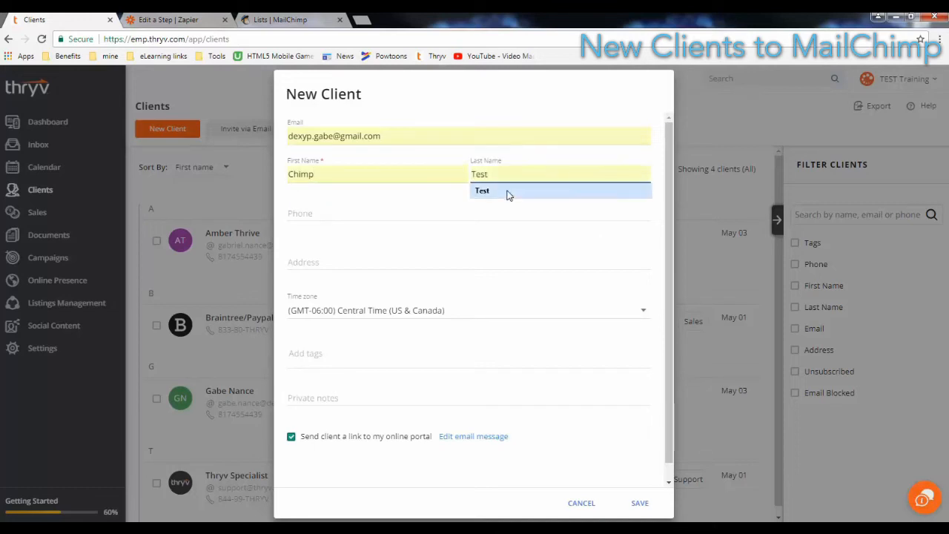
{"action": "left_click", "coordinate": [506, 191]}
{"action": "left_click", "coordinate": [342, 214]}
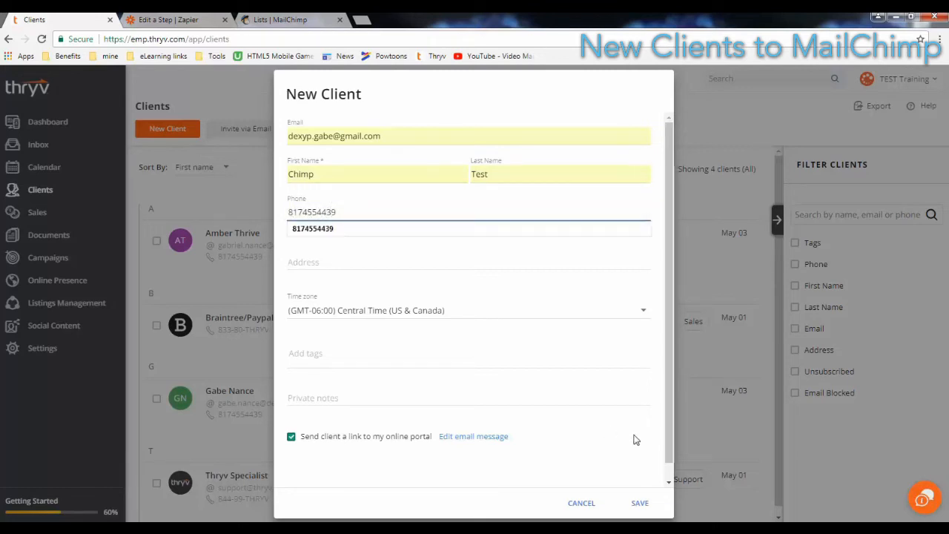
{"action": "left_click", "coordinate": [640, 503]}
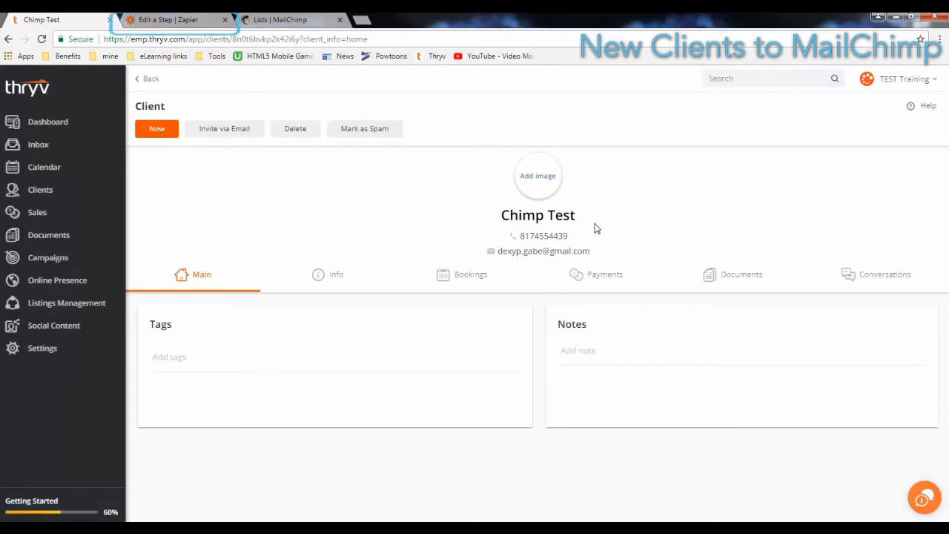
Load sample clients from Thryv, review Client A's fields, and continue with it as the sample
{"action": "left_click", "coordinate": [168, 20]}
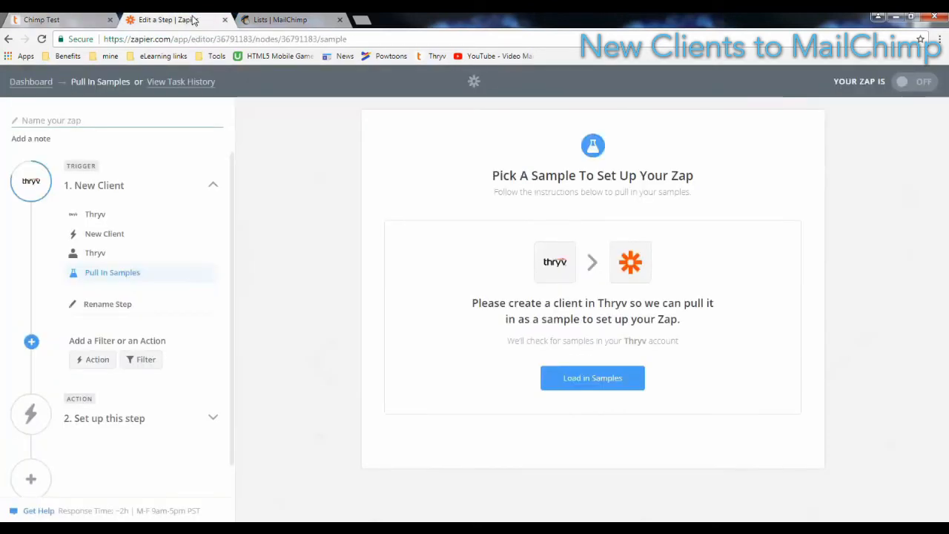
{"action": "left_click", "coordinate": [590, 386]}
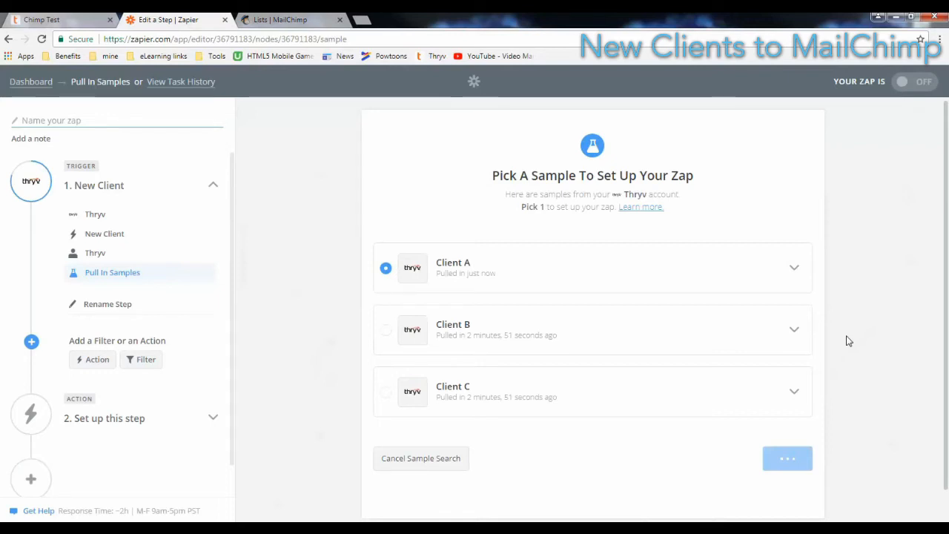
{"action": "left_click", "coordinate": [796, 269]}
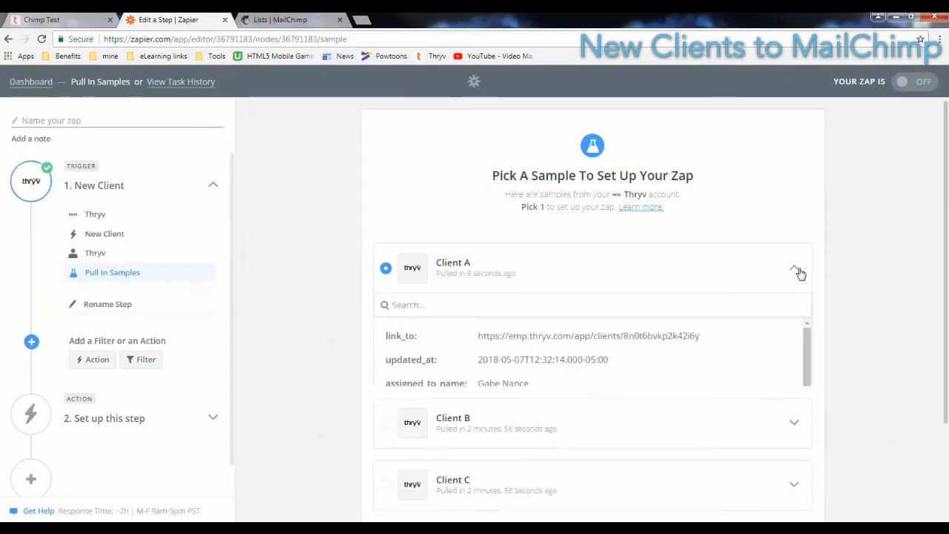
{"action": "left_click_drag", "start_coordinate": [808, 360], "coordinate": [833, 327]}
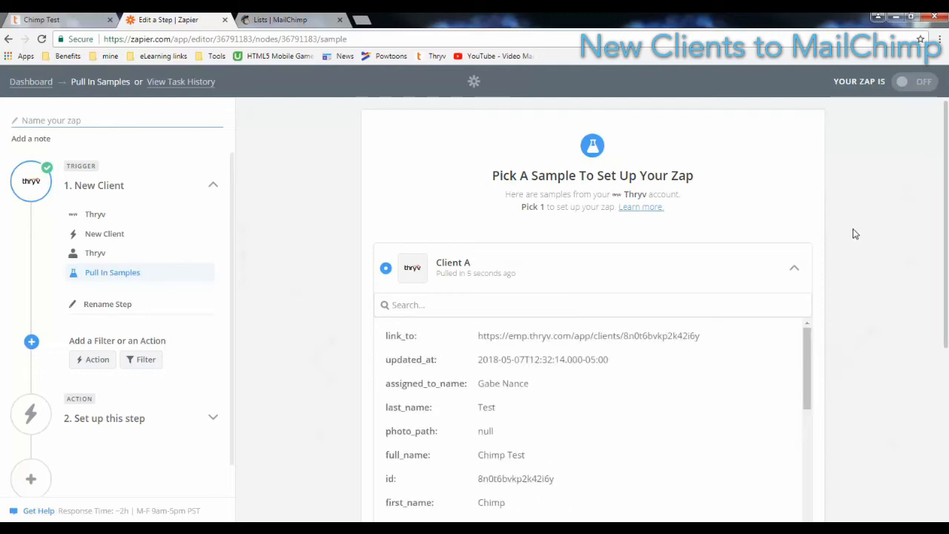
{"action": "left_click", "coordinate": [795, 269]}
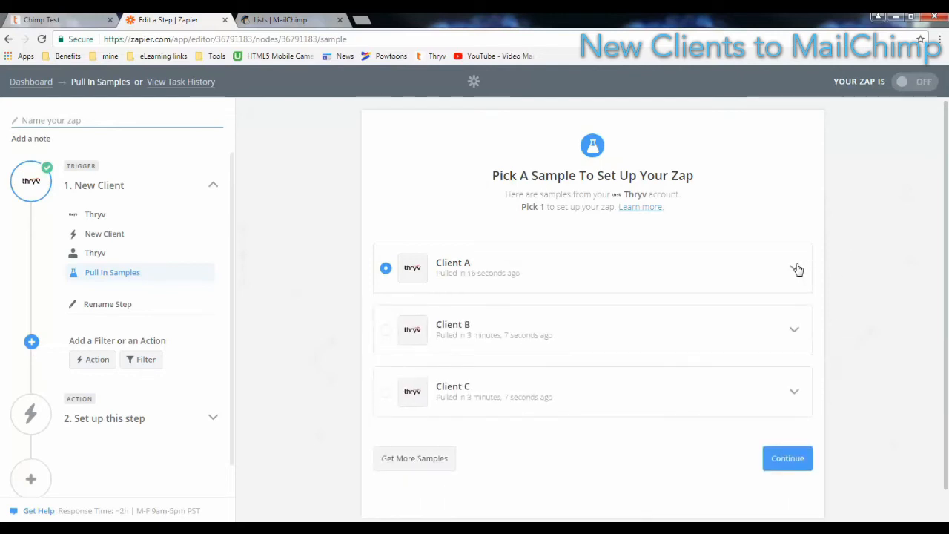
{"action": "left_click", "coordinate": [785, 459]}
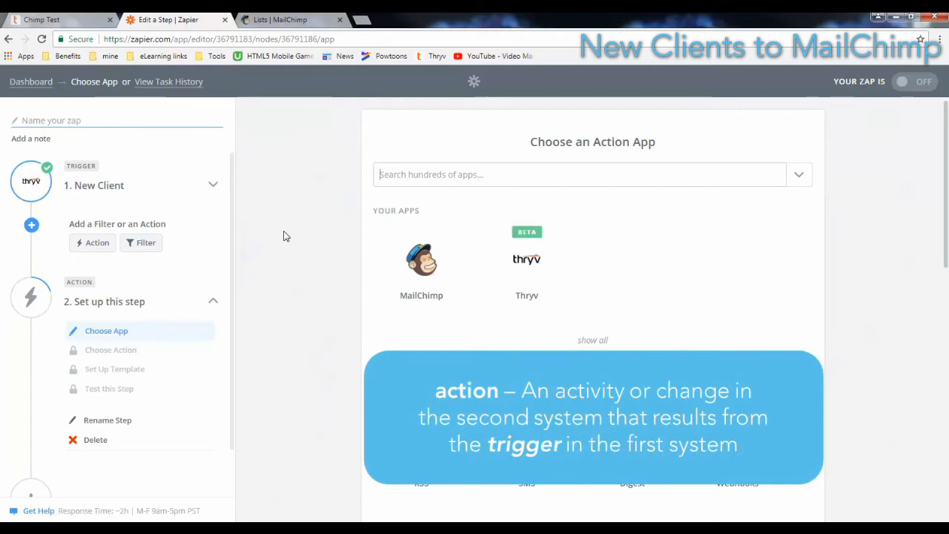
Use MailChimp's Add/Update Subscriber action and select the first MailChimp Training account
{"action": "left_click", "coordinate": [428, 270]}
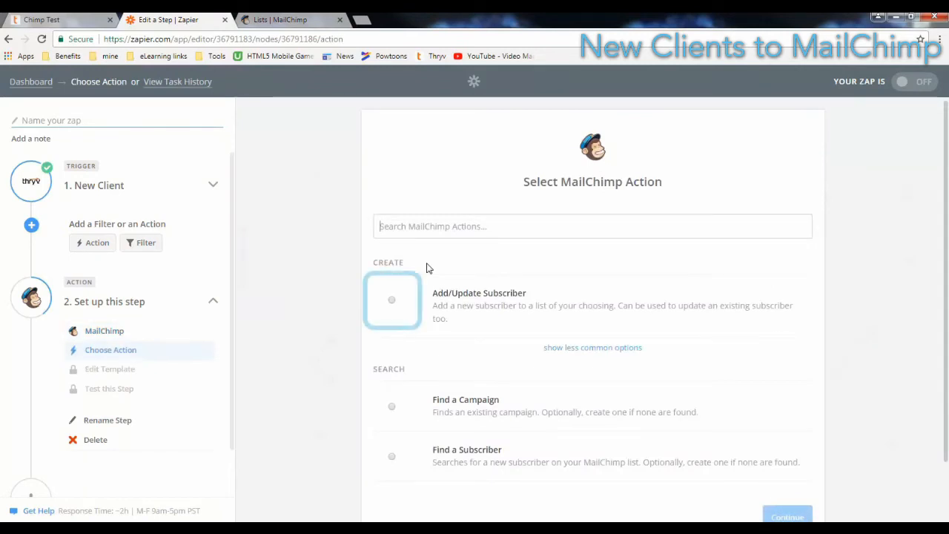
{"action": "left_click", "coordinate": [391, 301]}
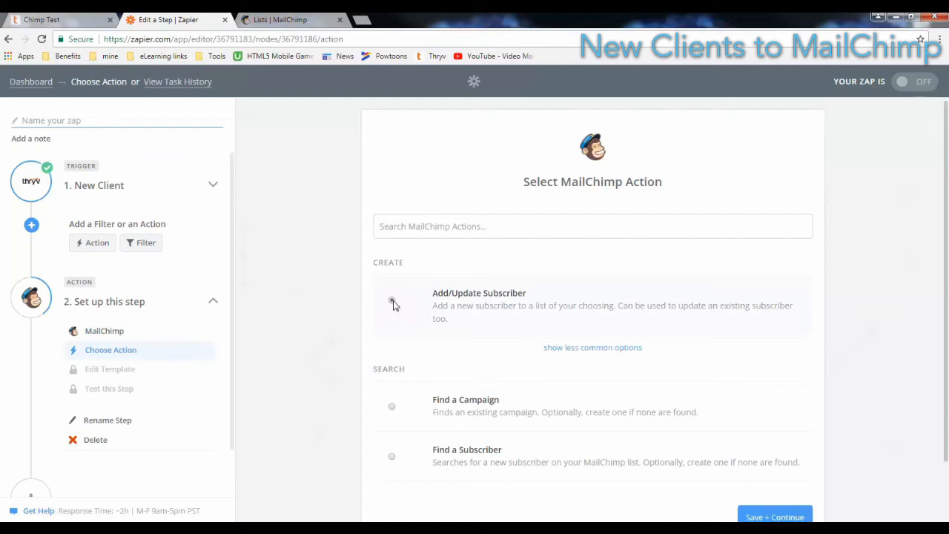
{"action": "left_click", "coordinate": [791, 513]}
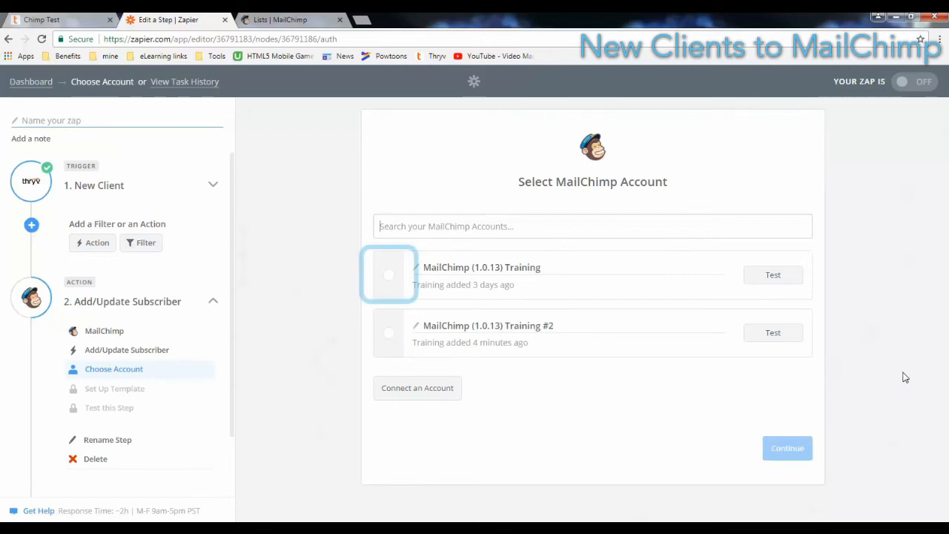
{"action": "left_click", "coordinate": [388, 275]}
Send subscribers to the Training list and map the Thryv client's Email into Subscriber Email
{"action": "left_click", "coordinate": [780, 448]}
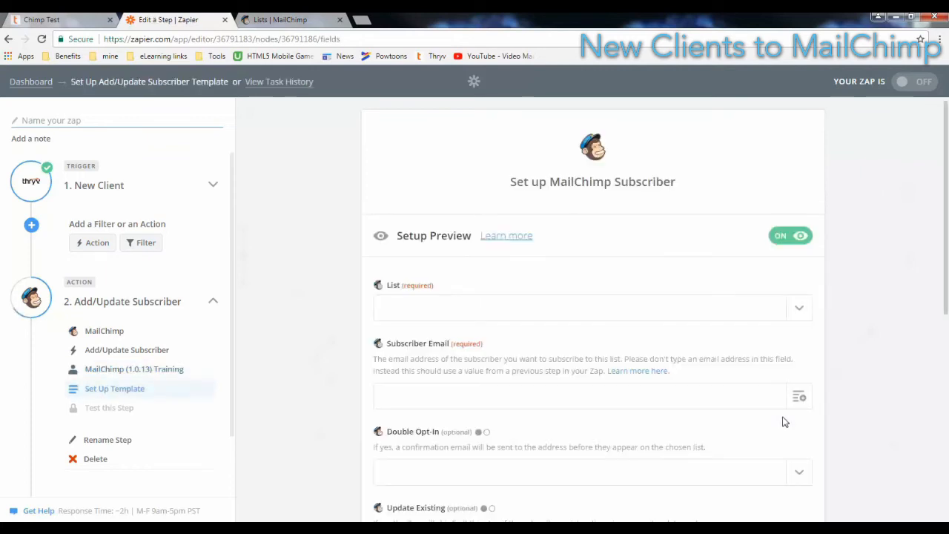
{"action": "left_click", "coordinate": [804, 307]}
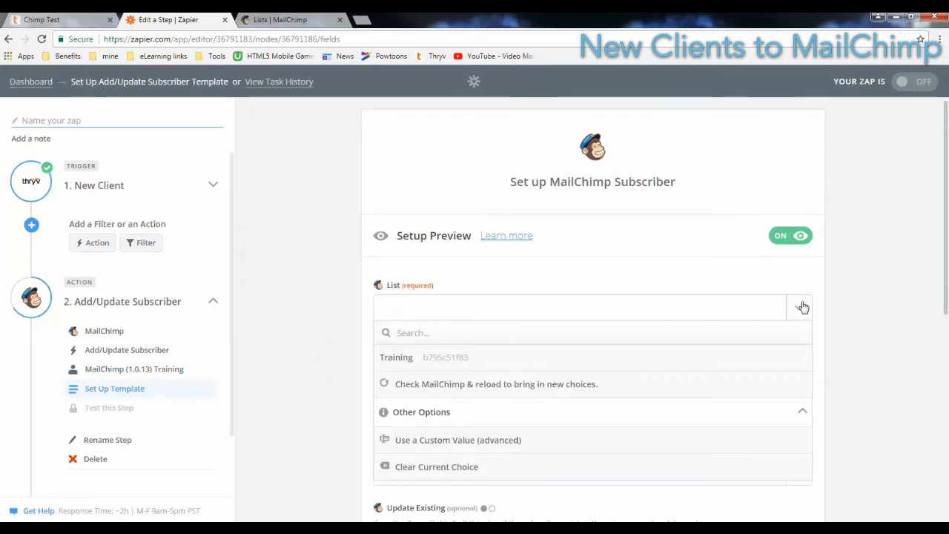
{"action": "left_click", "coordinate": [486, 358]}
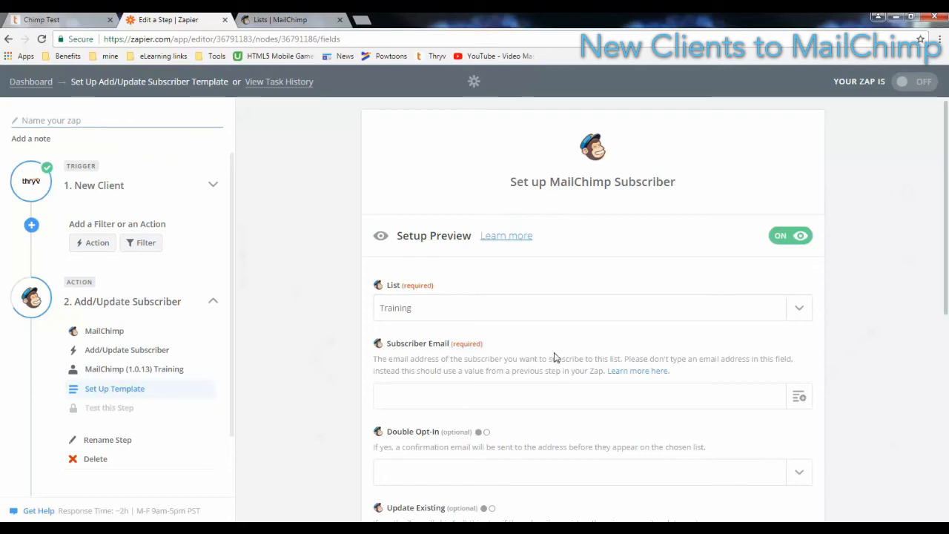
{"action": "left_click", "coordinate": [800, 398]}
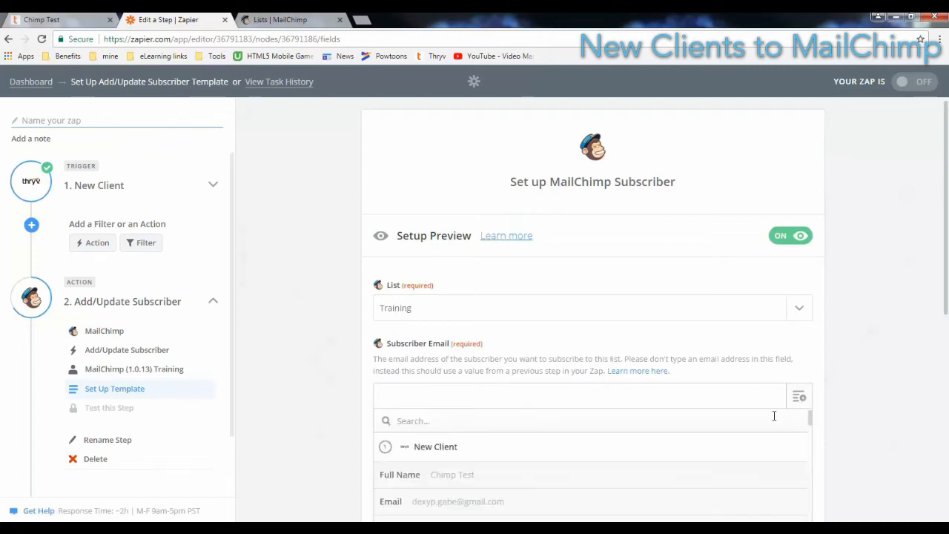
{"action": "scroll", "coordinate": [762, 421], "scroll_direction": "down", "scroll_amount": 1}
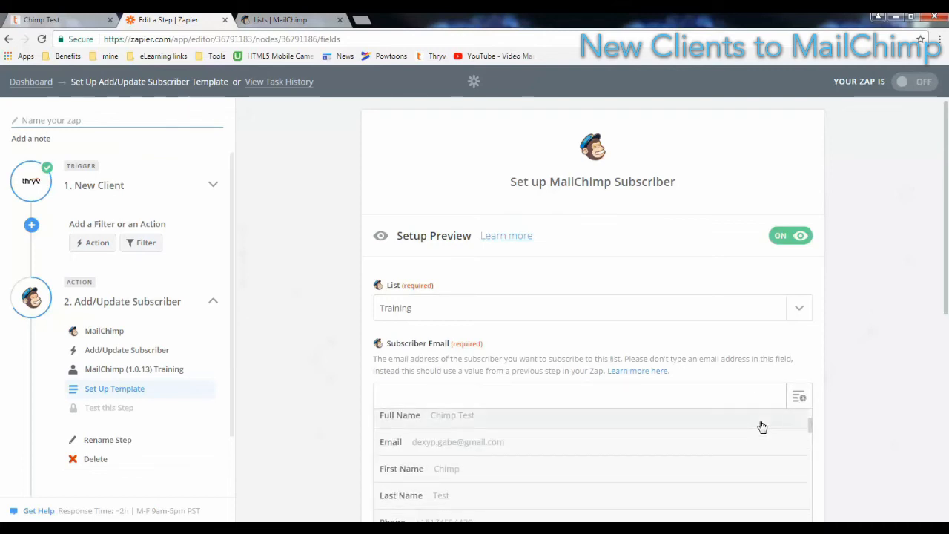
{"action": "left_click", "coordinate": [500, 442]}
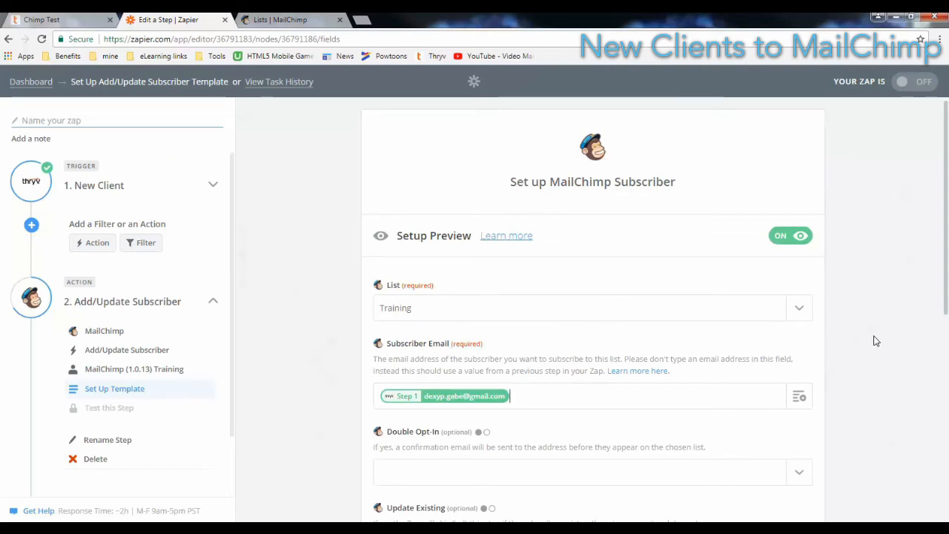
Set the Double Opt-In option to 'no' for new subscribers
{"action": "scroll", "coordinate": [879, 342], "scroll_direction": "down", "scroll_amount": 1}
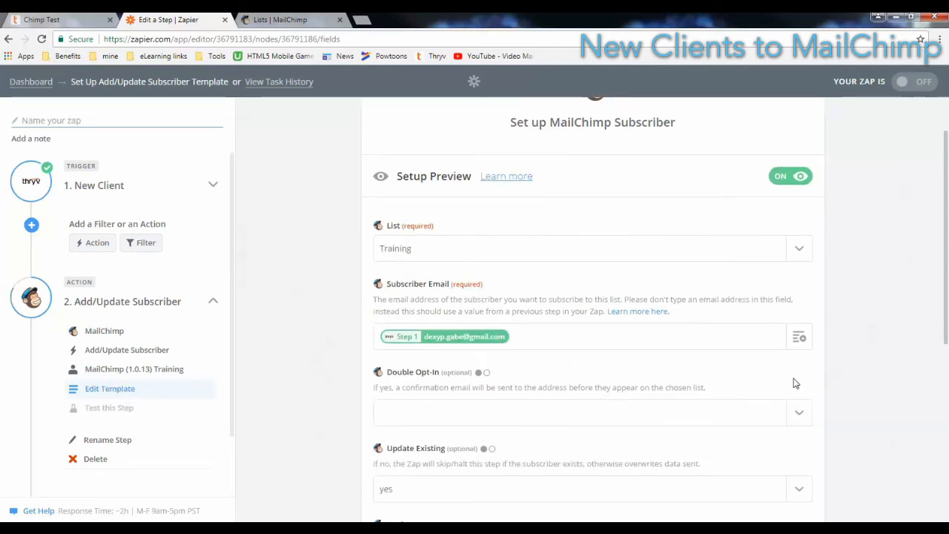
{"action": "left_click", "coordinate": [797, 413]}
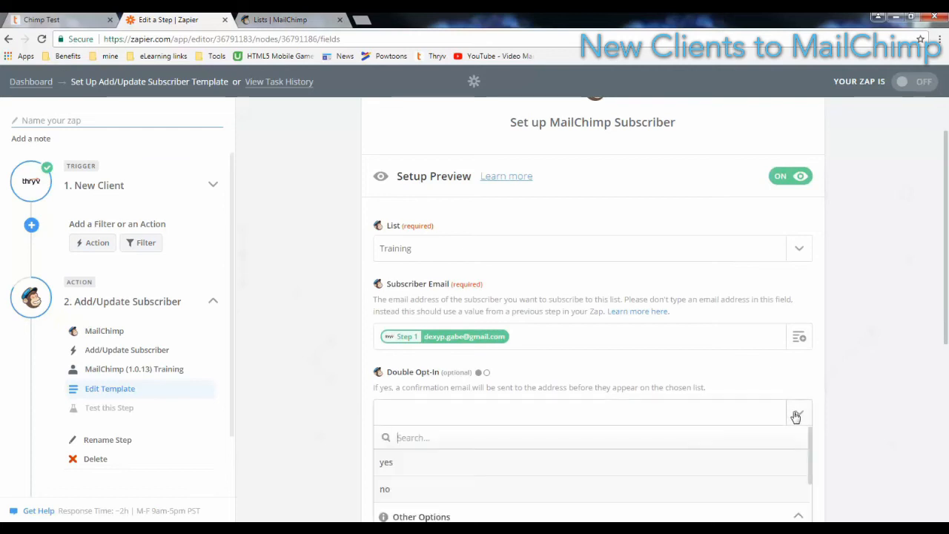
{"action": "left_click", "coordinate": [401, 492]}
{"action": "scroll", "coordinate": [875, 370], "scroll_direction": "down", "scroll_amount": 3}
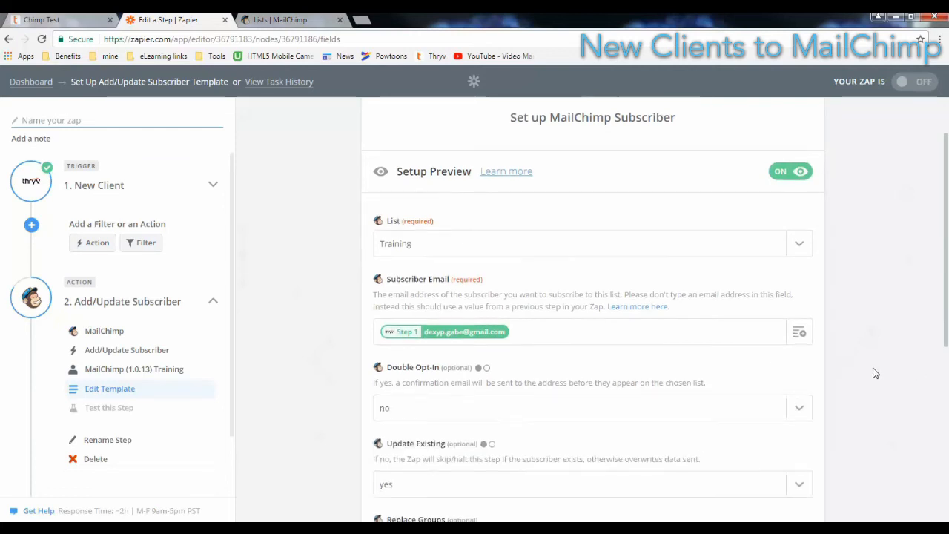
{"action": "scroll", "coordinate": [875, 373], "scroll_direction": "down", "scroll_amount": 1}
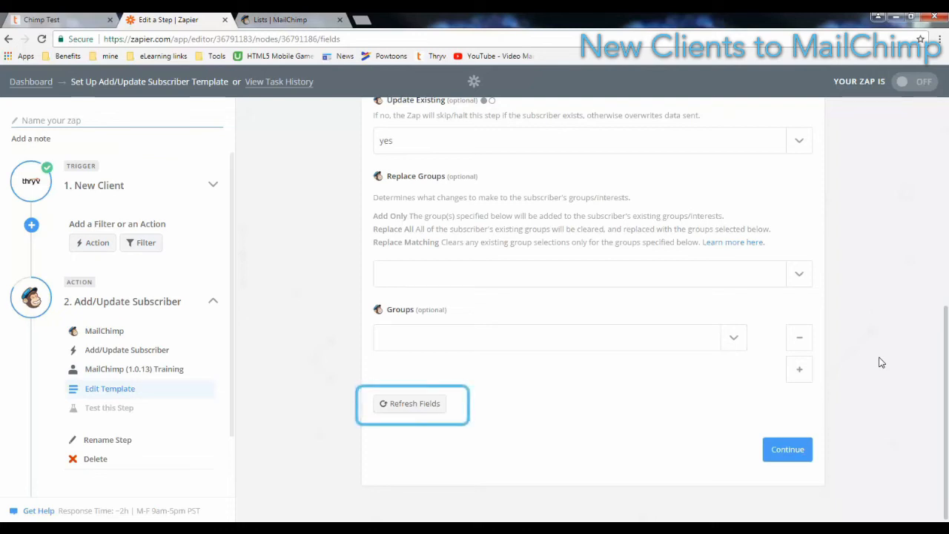
Refresh the list fields and fill First Name, Last Name and Phone Number from New Client data
{"action": "left_click", "coordinate": [419, 406]}
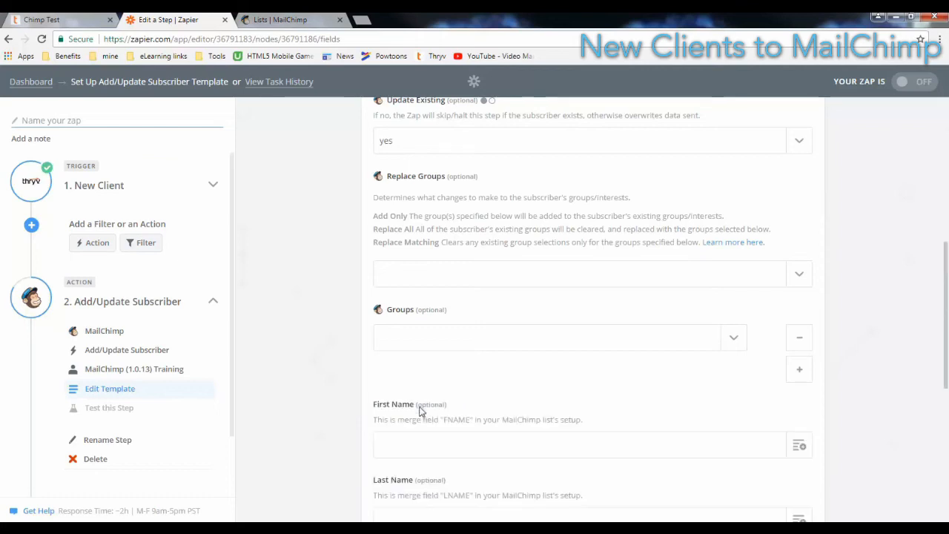
{"action": "scroll", "coordinate": [889, 371], "scroll_direction": "down", "scroll_amount": 4}
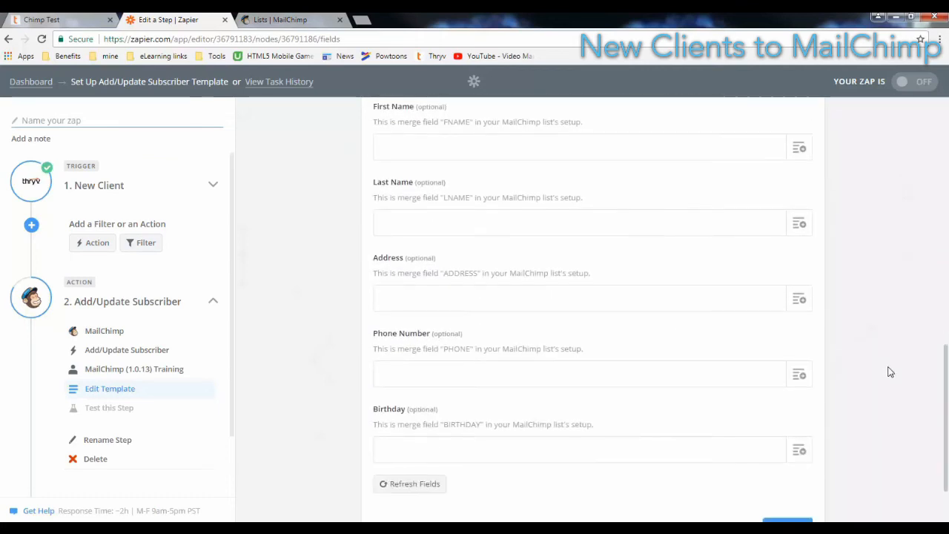
{"action": "left_click", "coordinate": [799, 152]}
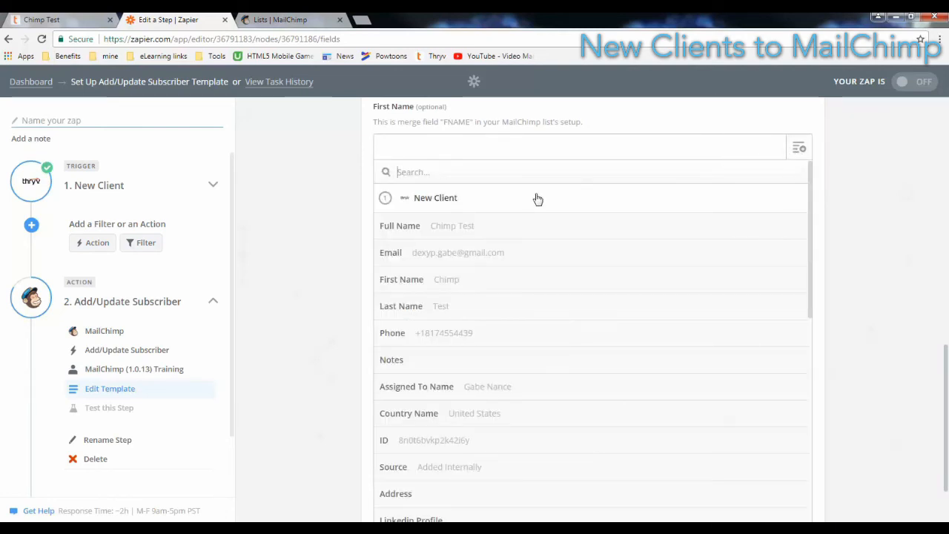
{"action": "left_click", "coordinate": [479, 280]}
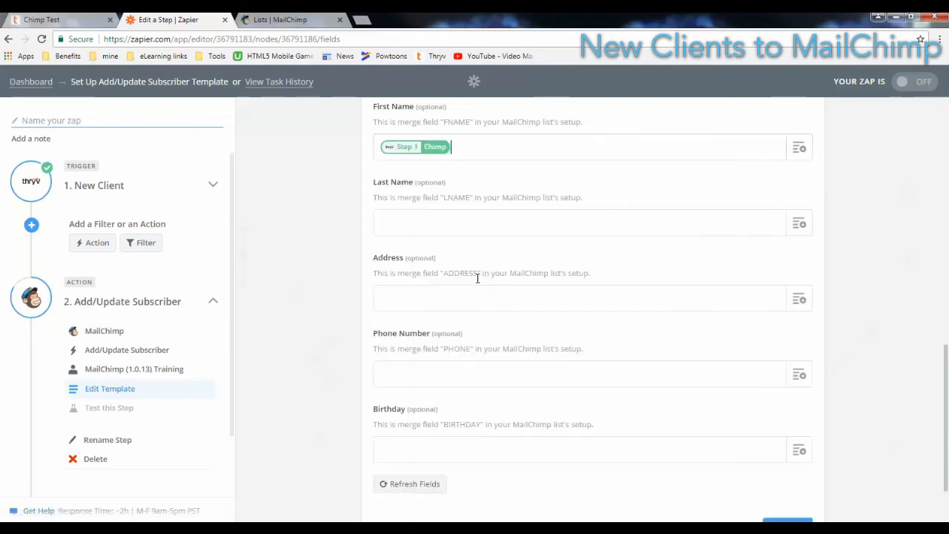
{"action": "left_click", "coordinate": [799, 224]}
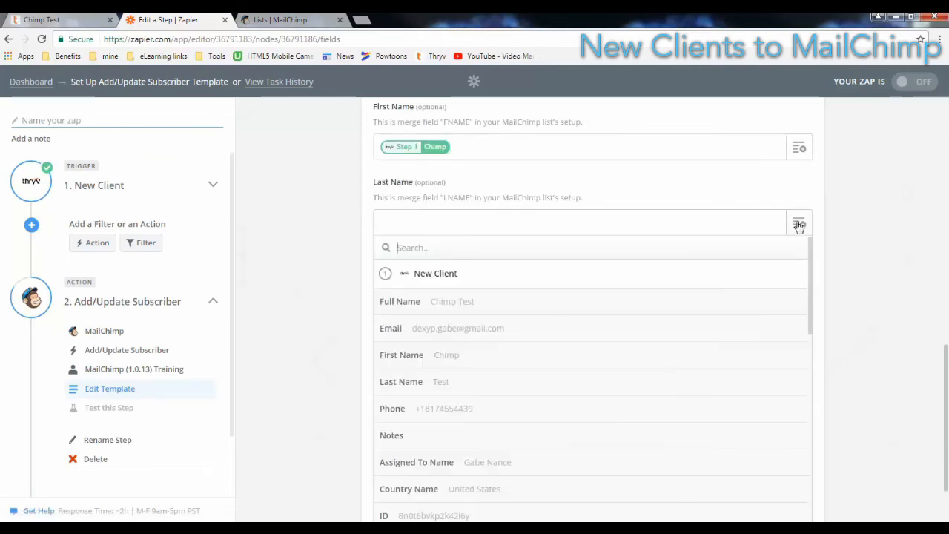
{"action": "left_click", "coordinate": [483, 382]}
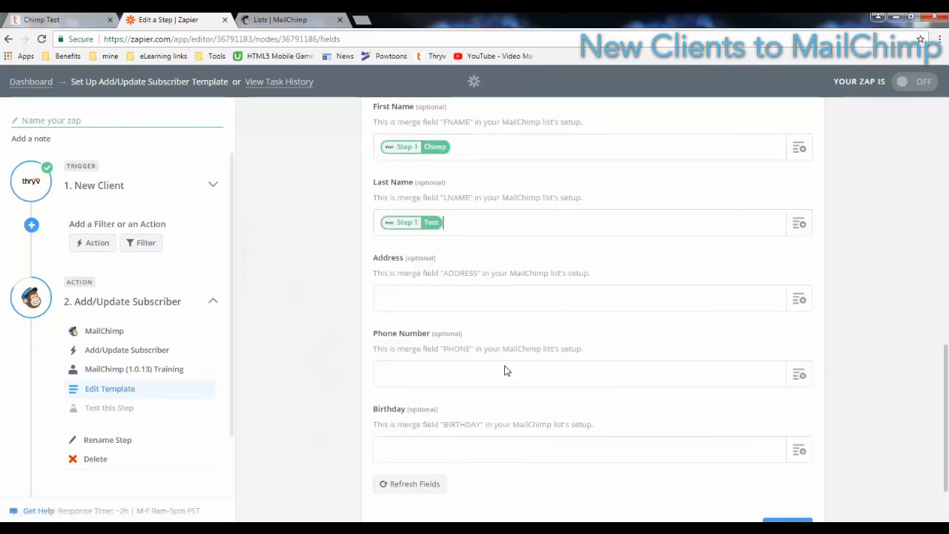
{"action": "left_click", "coordinate": [796, 377]}
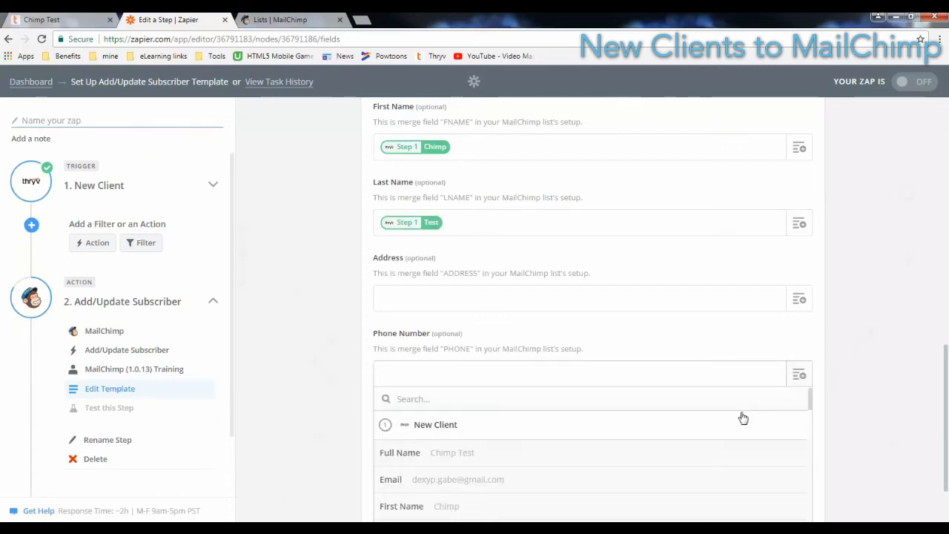
{"action": "scroll", "coordinate": [741, 418], "scroll_direction": "down", "scroll_amount": 3}
{"action": "left_click", "coordinate": [674, 439]}
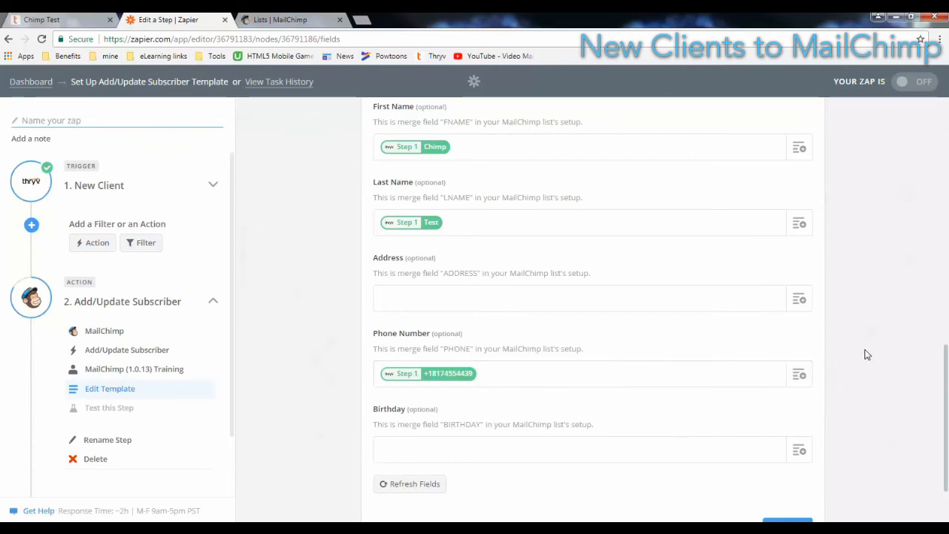
{"action": "scroll", "coordinate": [868, 354], "scroll_direction": "down", "scroll_amount": 2}
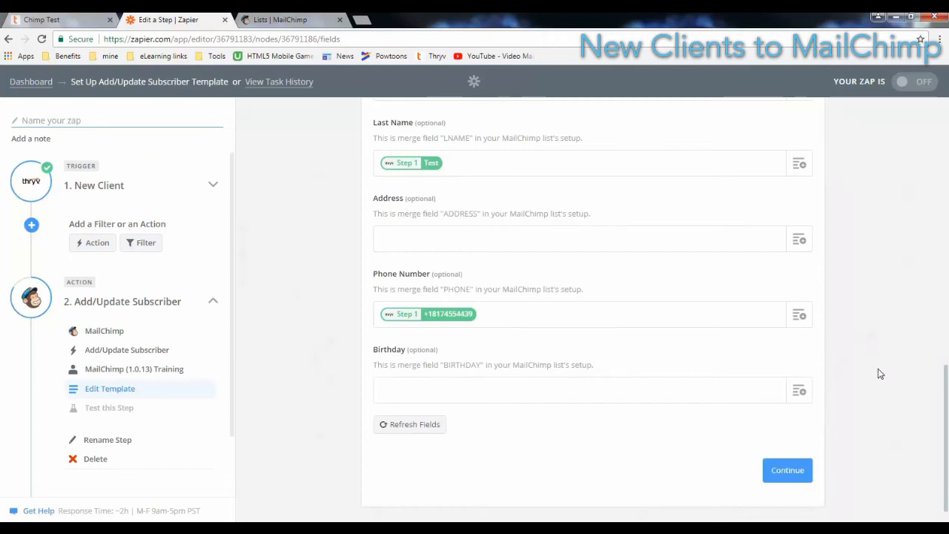
{"action": "left_click", "coordinate": [801, 480]}
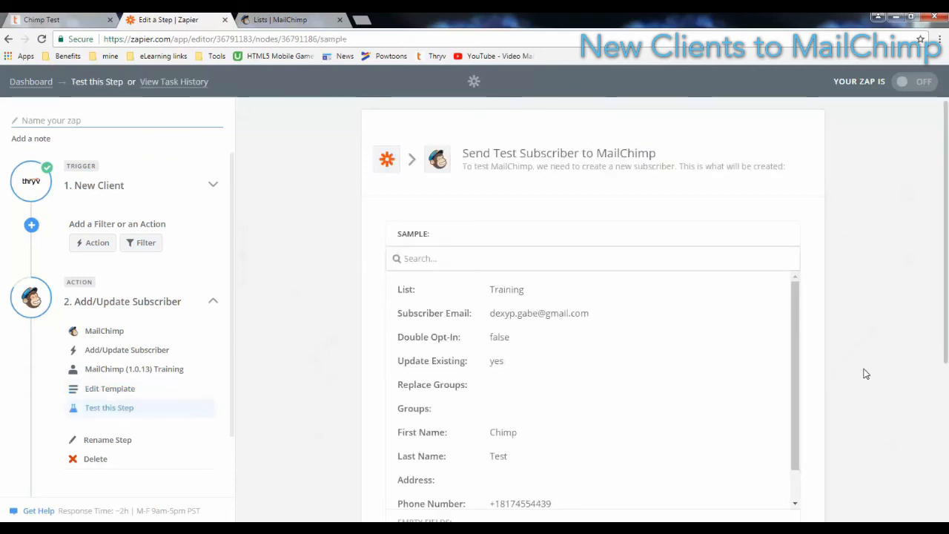
Send the test subscriber to MailChimp, get a subscribed sample back, then view MailChimp's Lists page
{"action": "scroll", "coordinate": [863, 374], "scroll_direction": "down", "scroll_amount": 3}
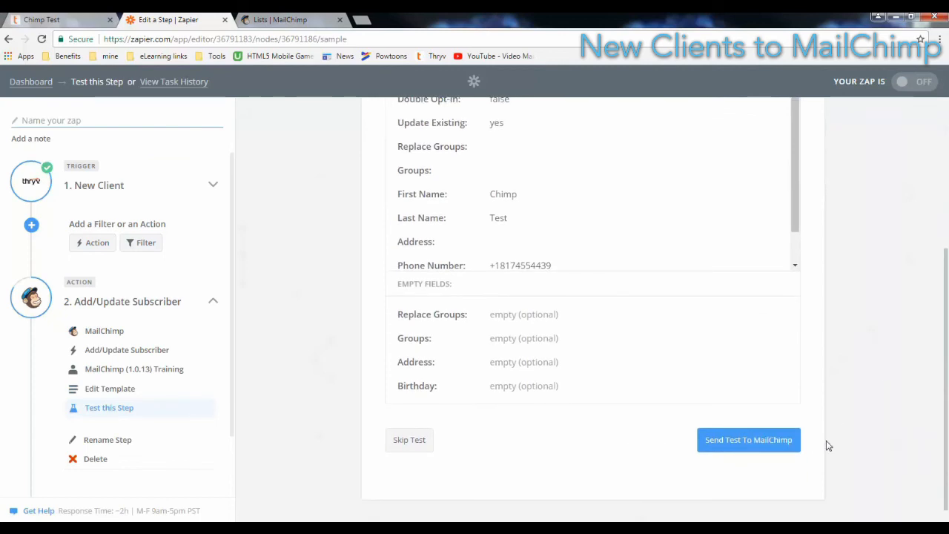
{"action": "left_click", "coordinate": [777, 452]}
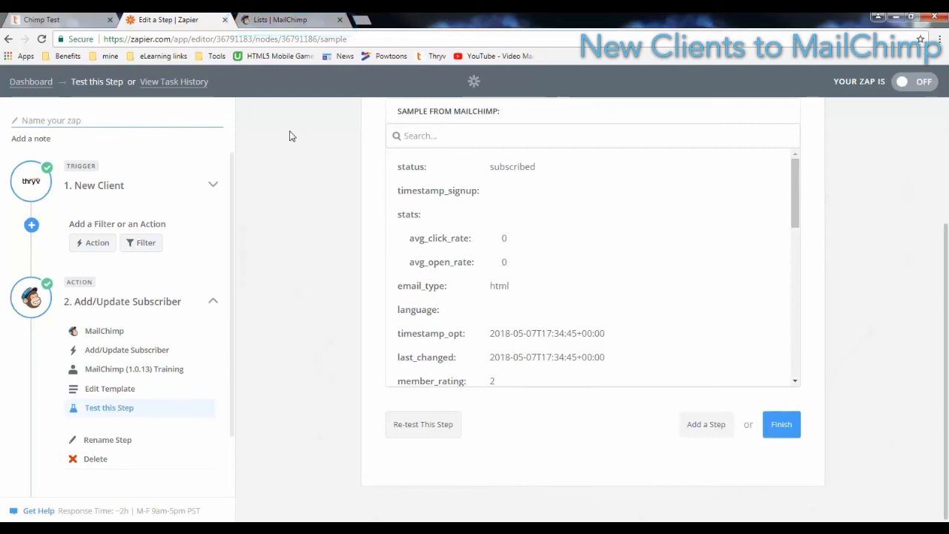
{"action": "left_click", "coordinate": [281, 21]}
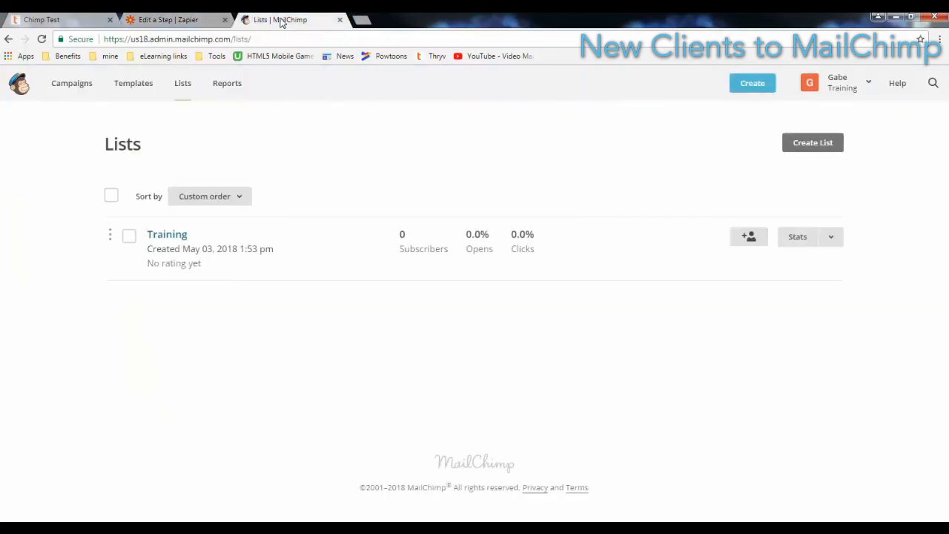
Reload MailChimp's lists and verify the Training list holds the one test subscriber from Zapier
{"action": "right_click", "coordinate": [314, 139]}
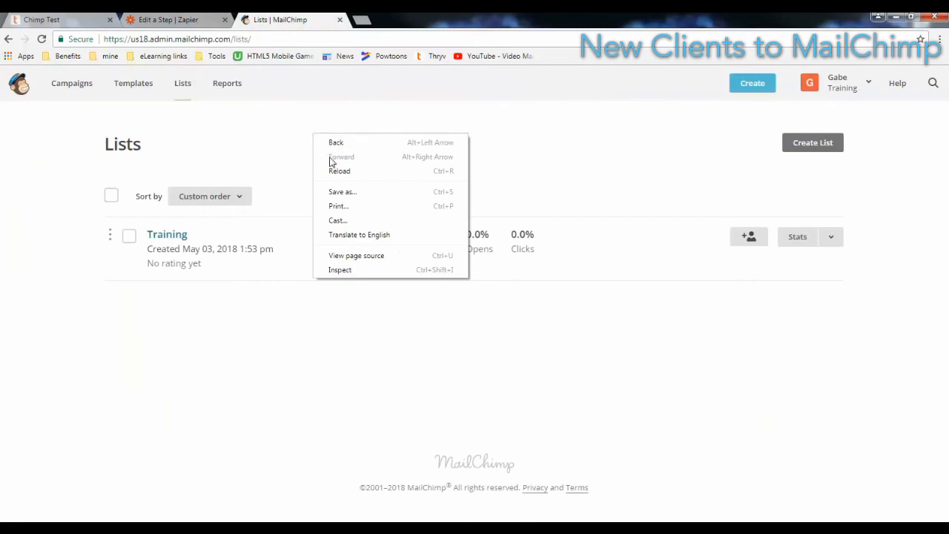
{"action": "left_click", "coordinate": [334, 172]}
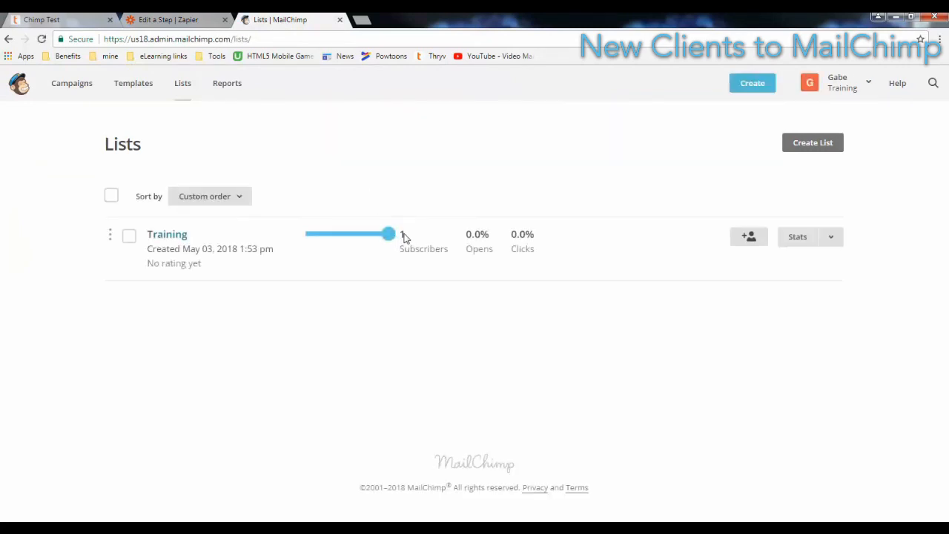
{"action": "left_click", "coordinate": [171, 238]}
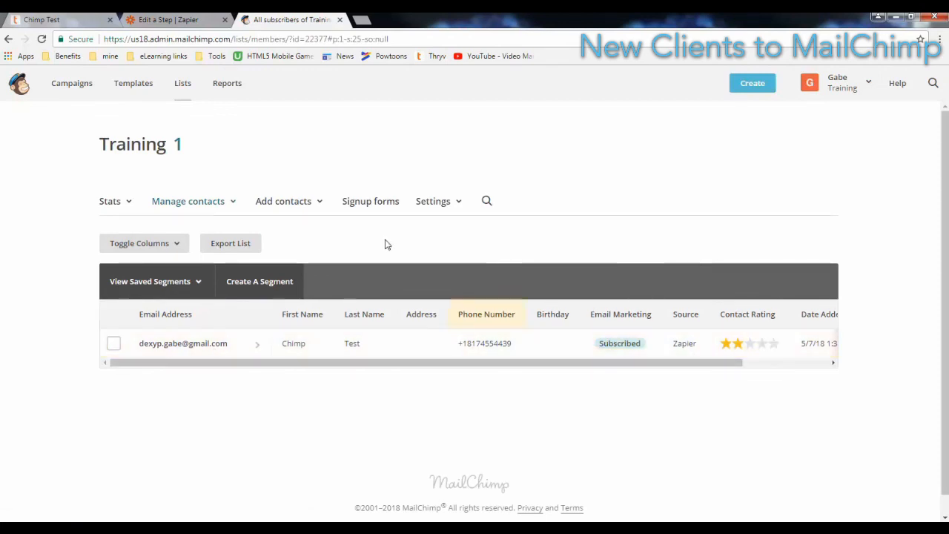
{"action": "left_click", "coordinate": [186, 22]}
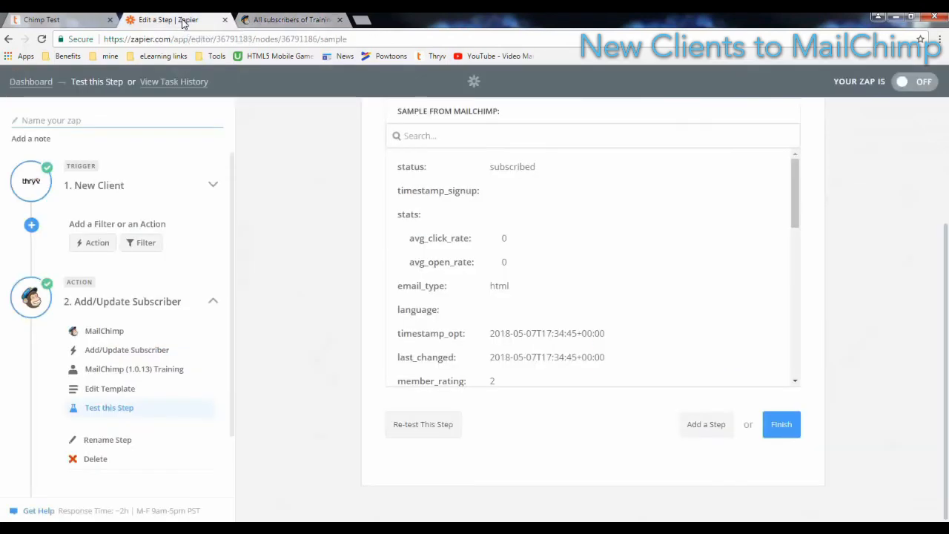
Finish the zap, name it 'New Client to MailChimp', and switch it on
{"action": "left_click", "coordinate": [782, 425]}
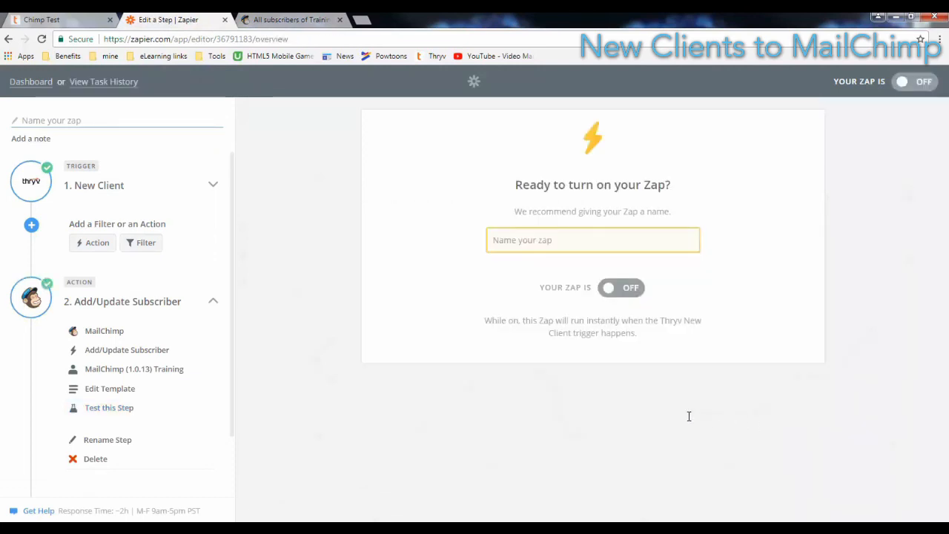
{"action": "left_click", "coordinate": [539, 241]}
{"action": "type", "text": "New Client to MailChimp"}
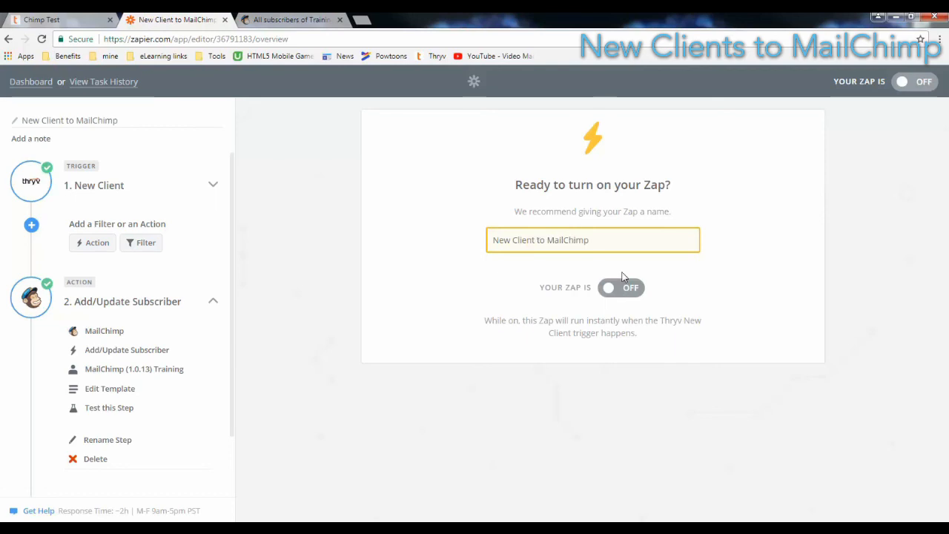
{"action": "left_click", "coordinate": [613, 292]}
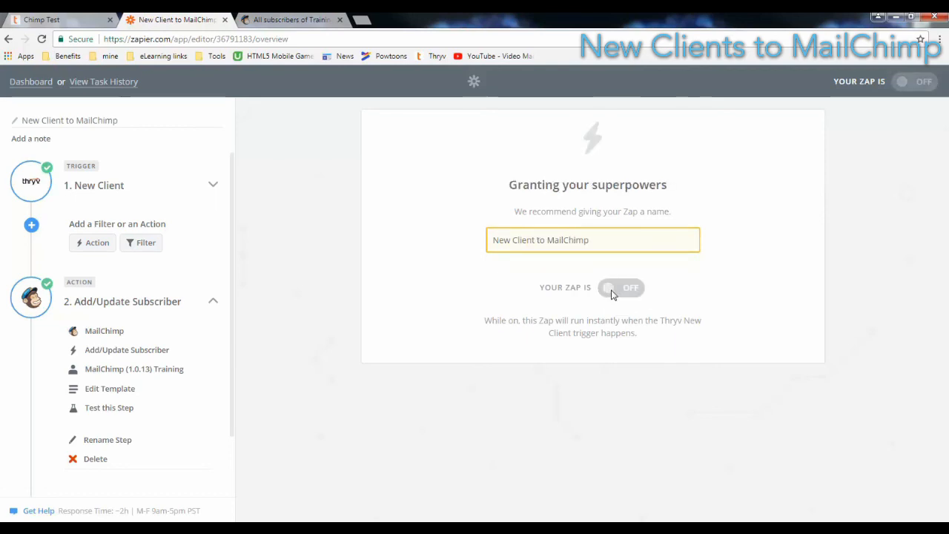